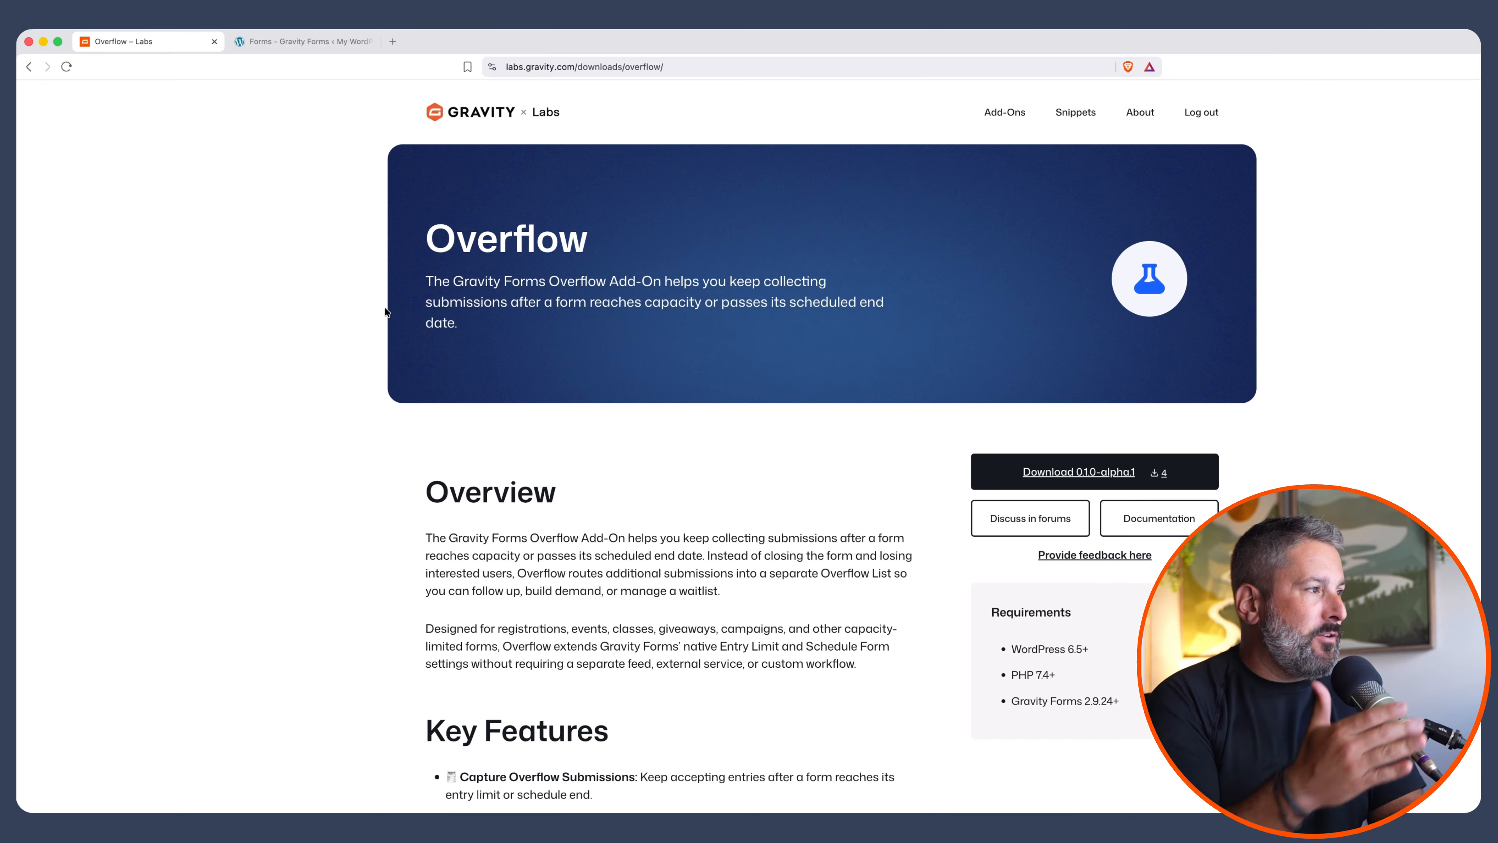
On the Forms list, show the Contact form's Settings dropdown from its row actions
scroll(479, 516, down, 3)
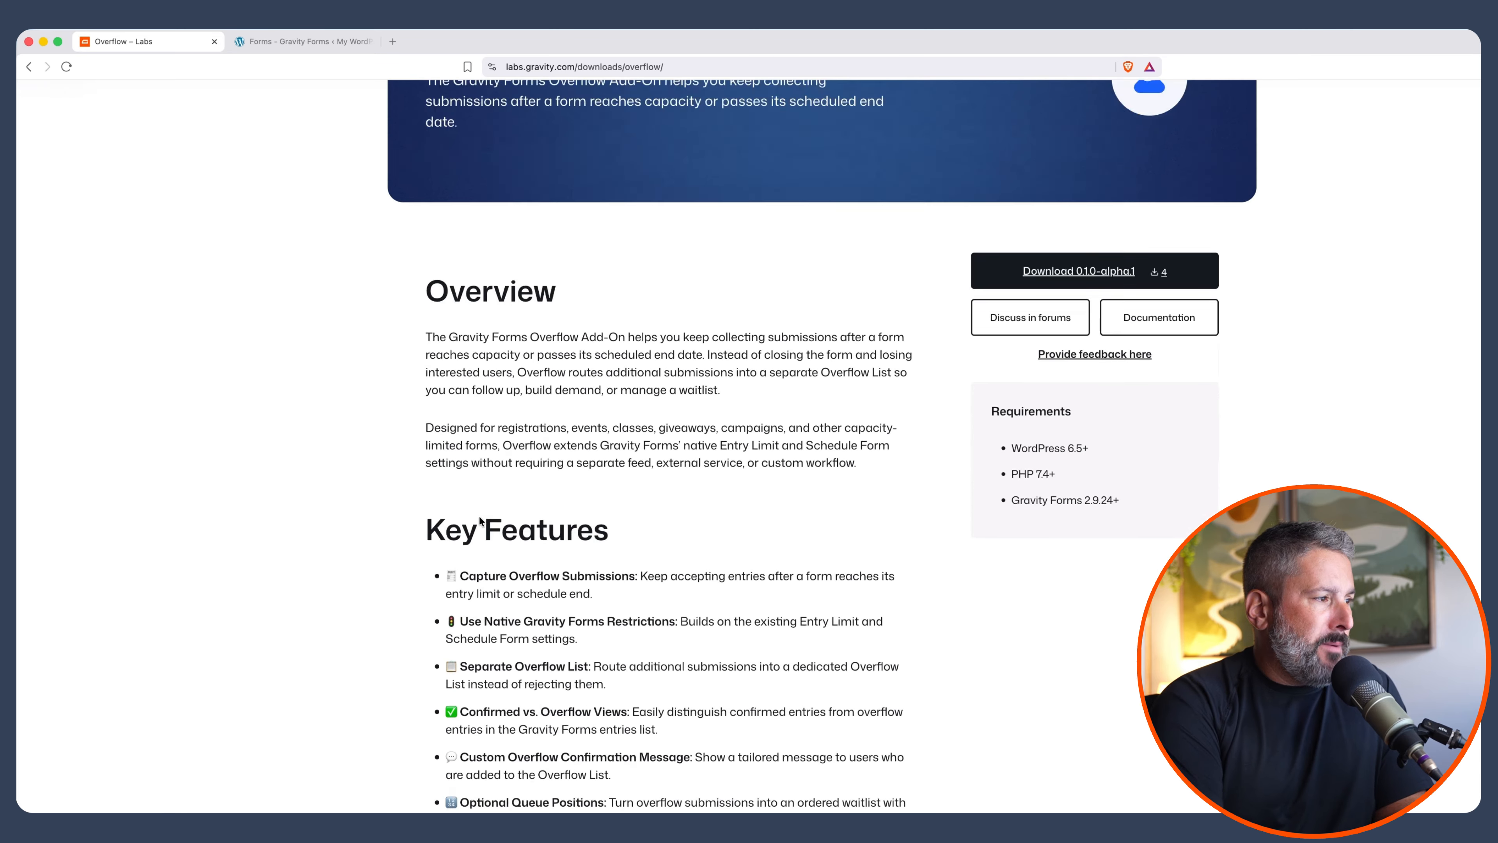
scroll(479, 517, up, 3)
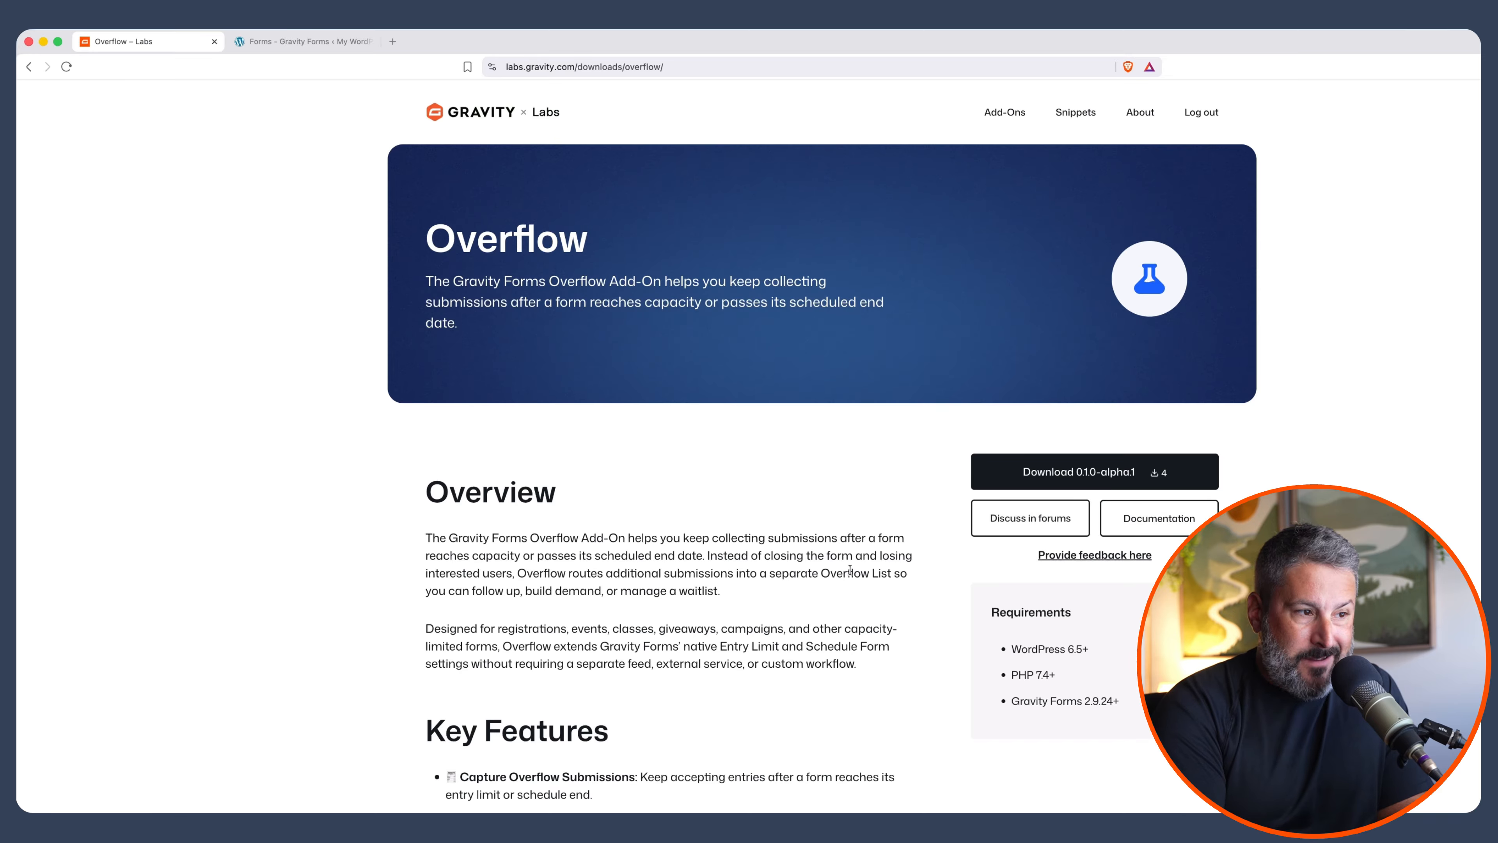
scroll(746, 555, down, 8)
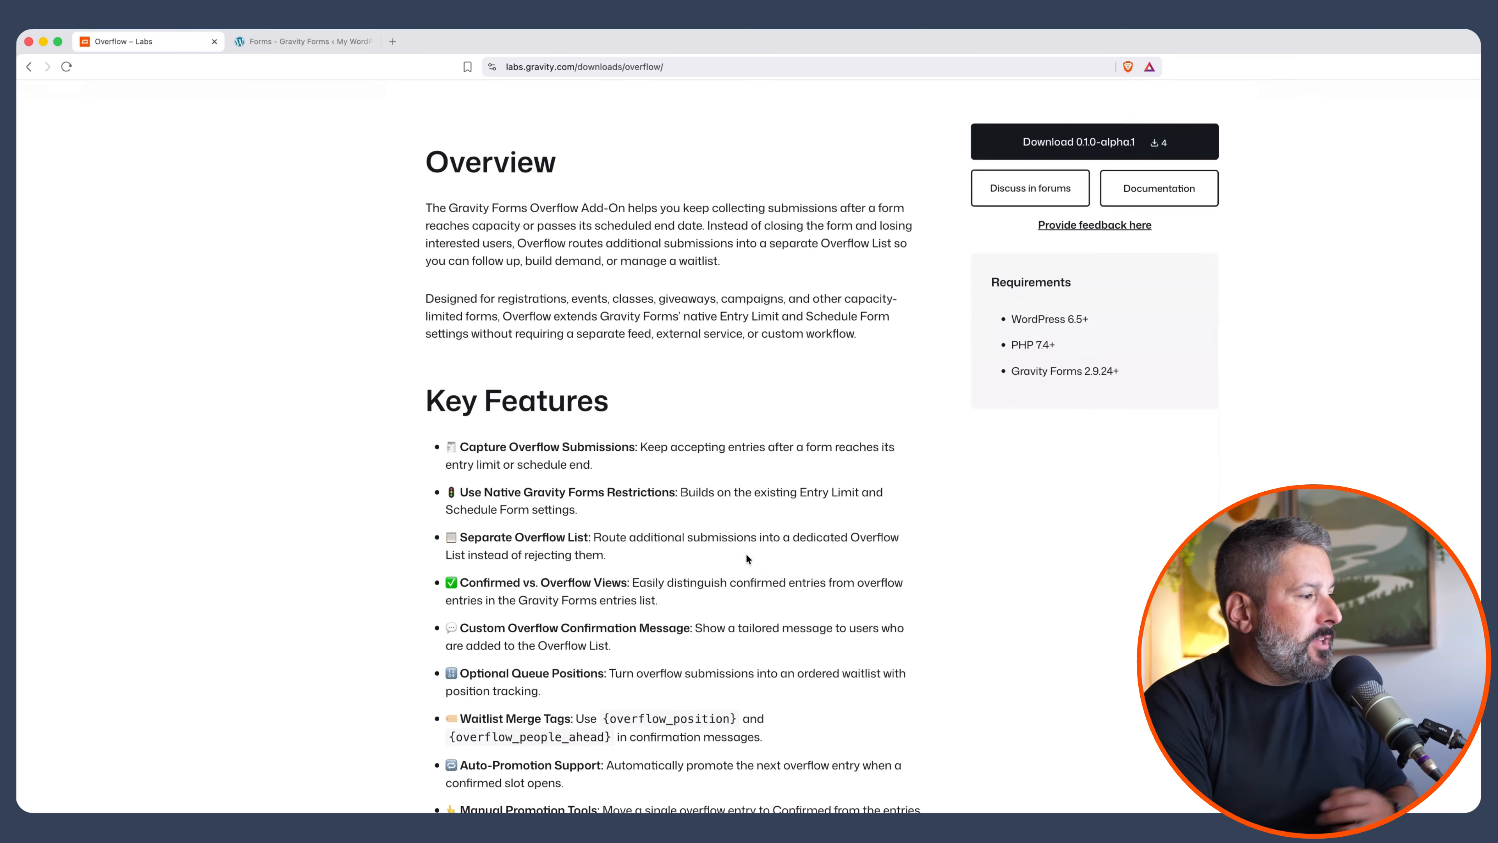
scroll(745, 555, up, 8)
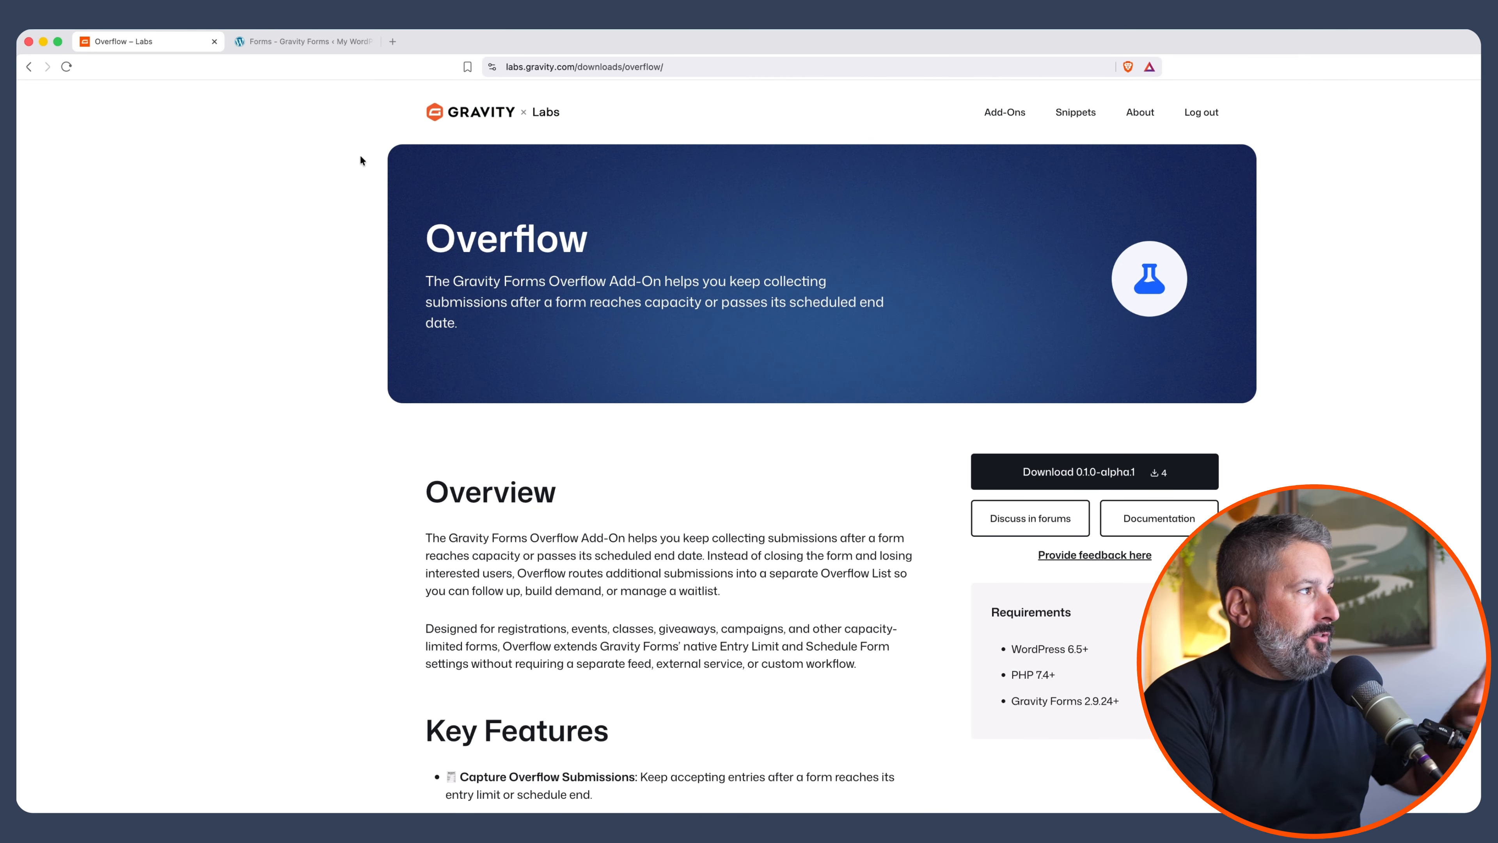
click(300, 46)
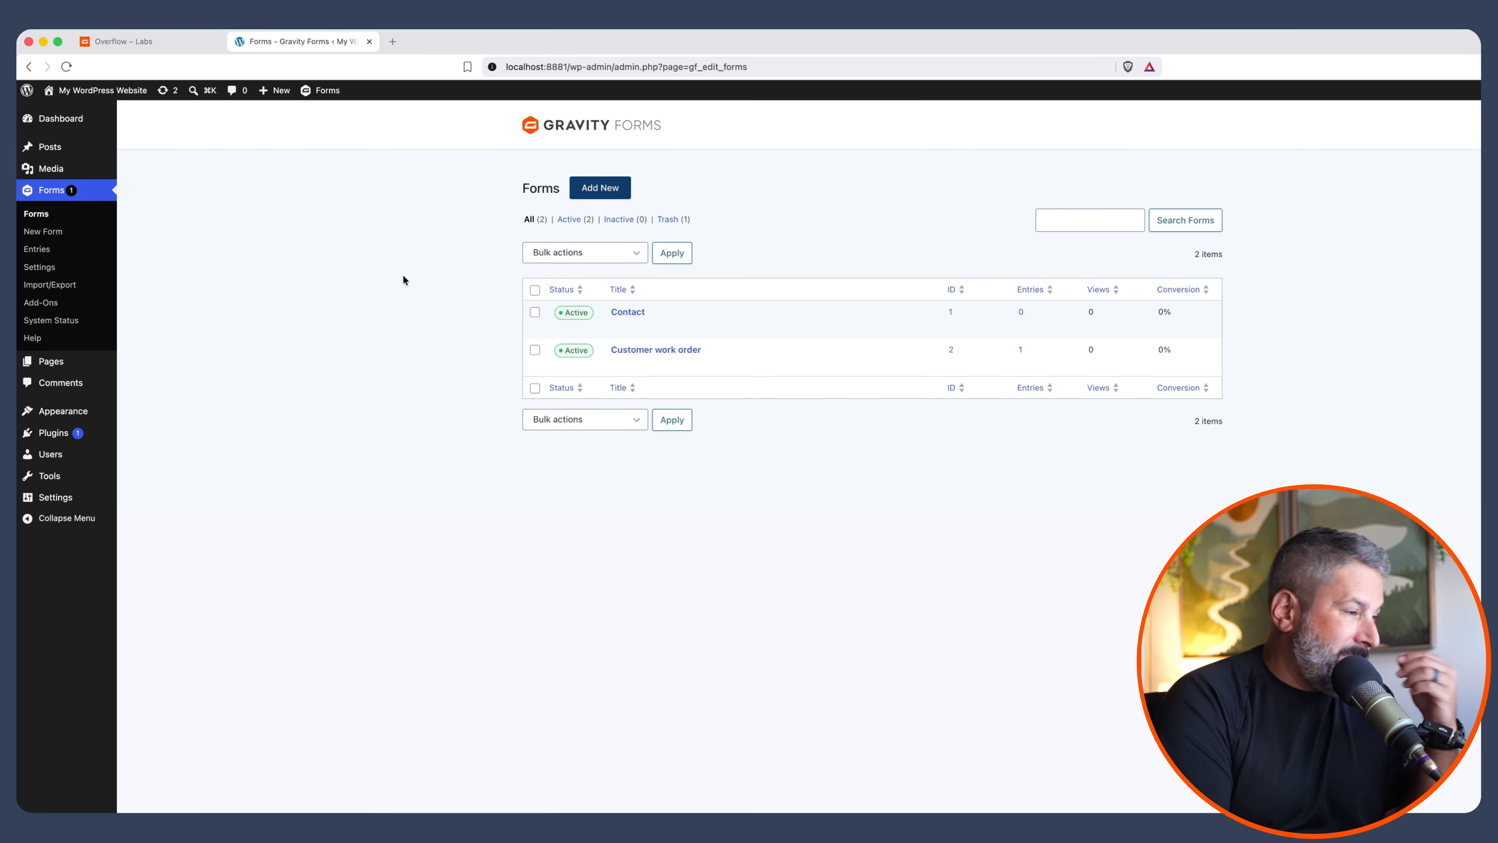
mouse_move(553, 301)
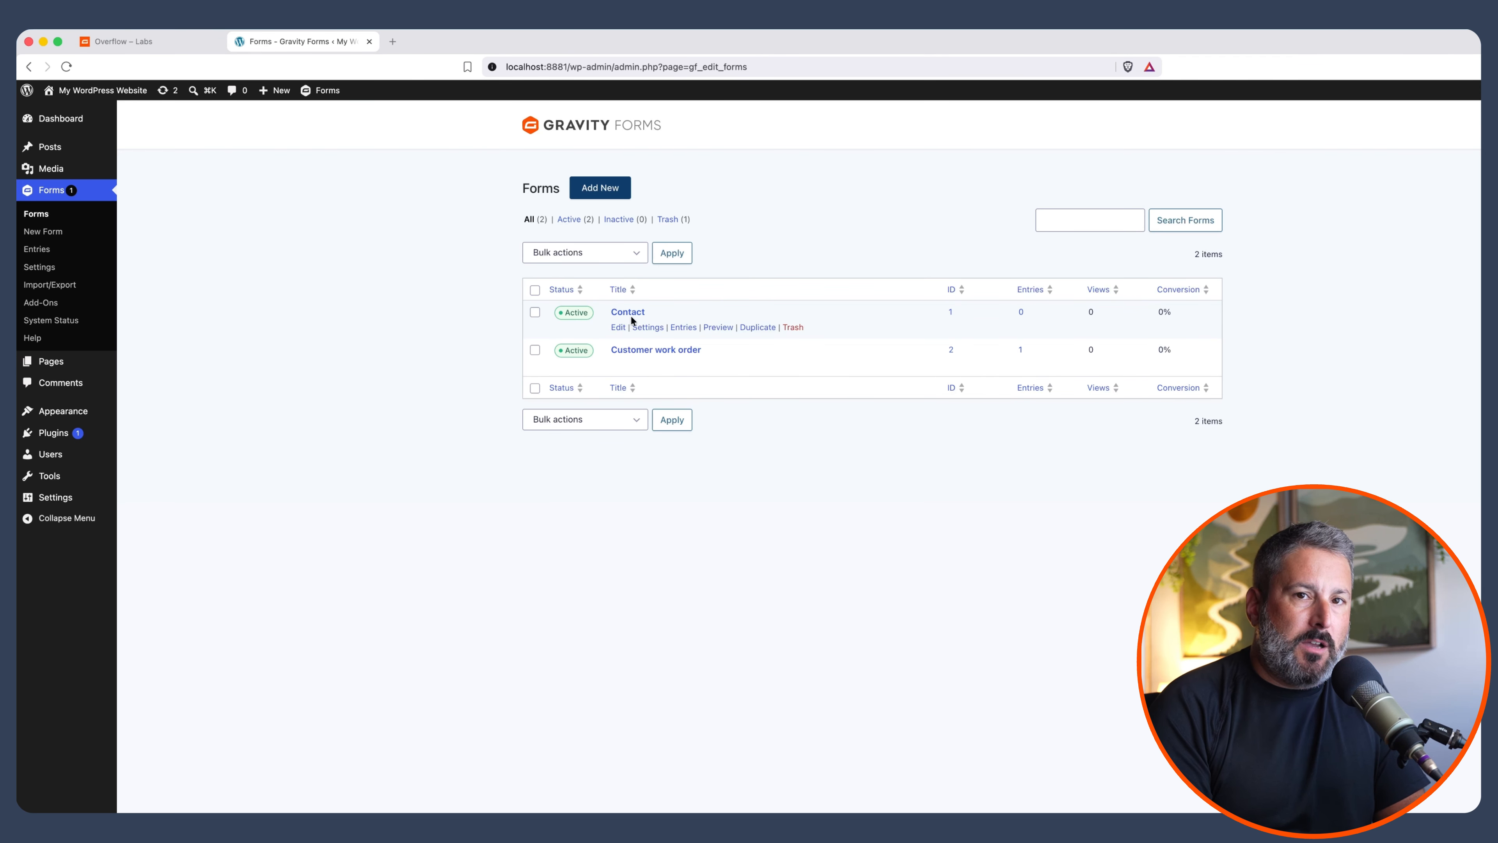
mouse_move(660, 332)
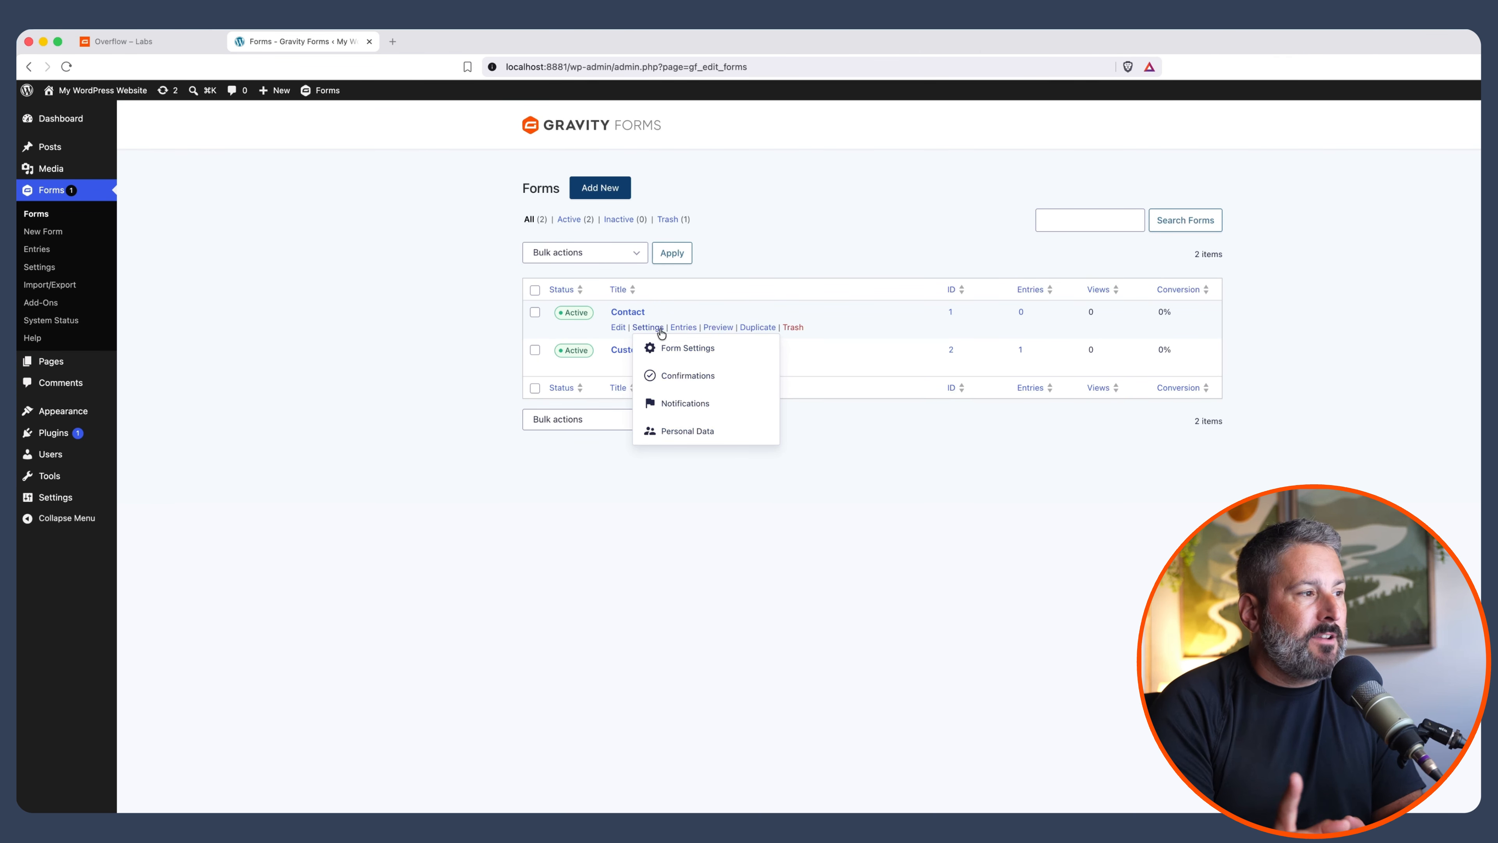
In Contact's Restrictions, enable the entry limit at 1 entry and turn on the overflow list
click(669, 347)
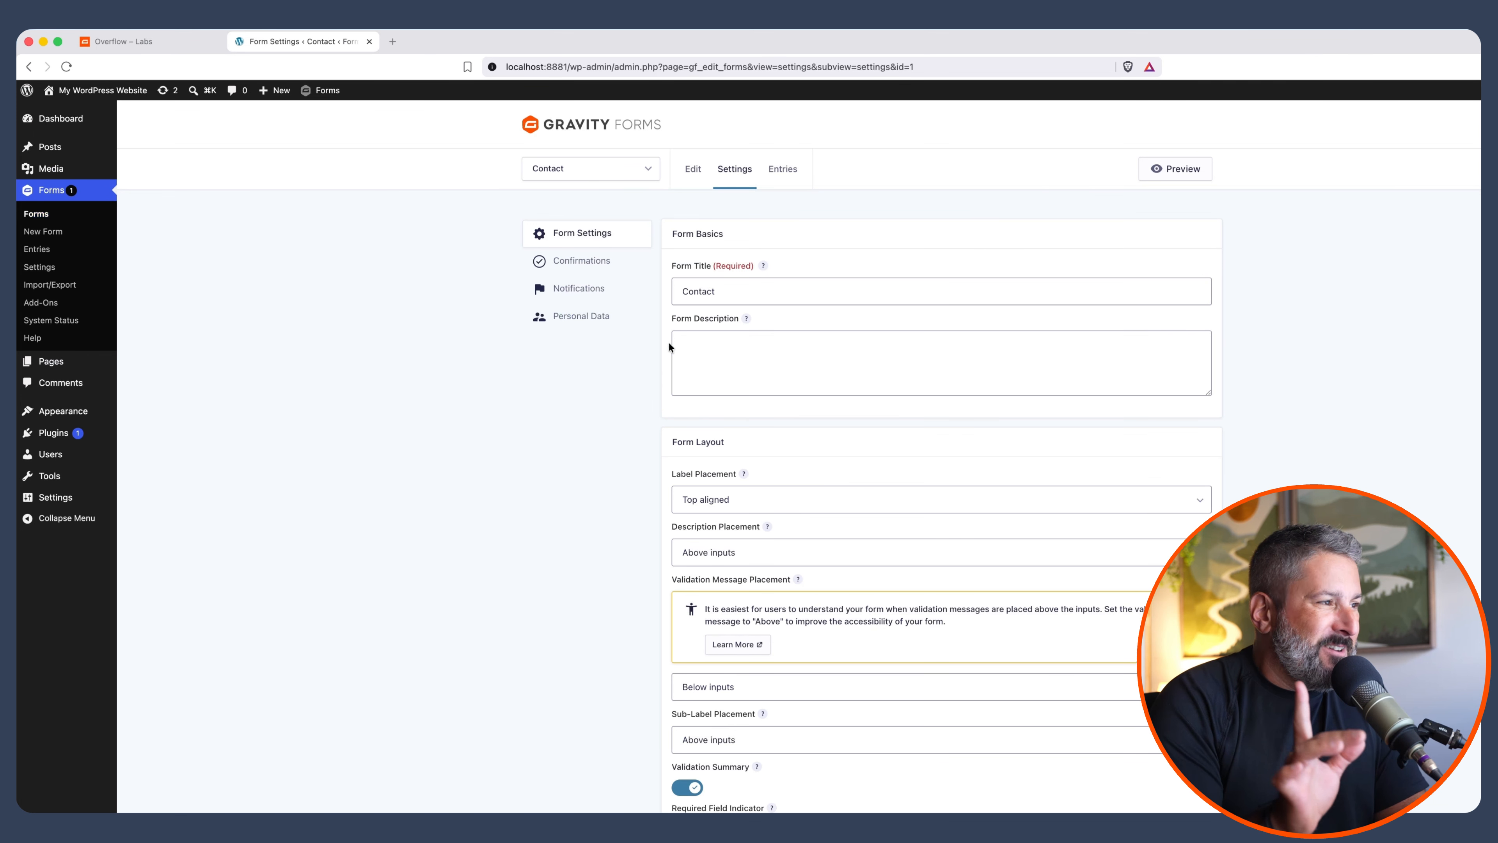
scroll(680, 516, down, 10)
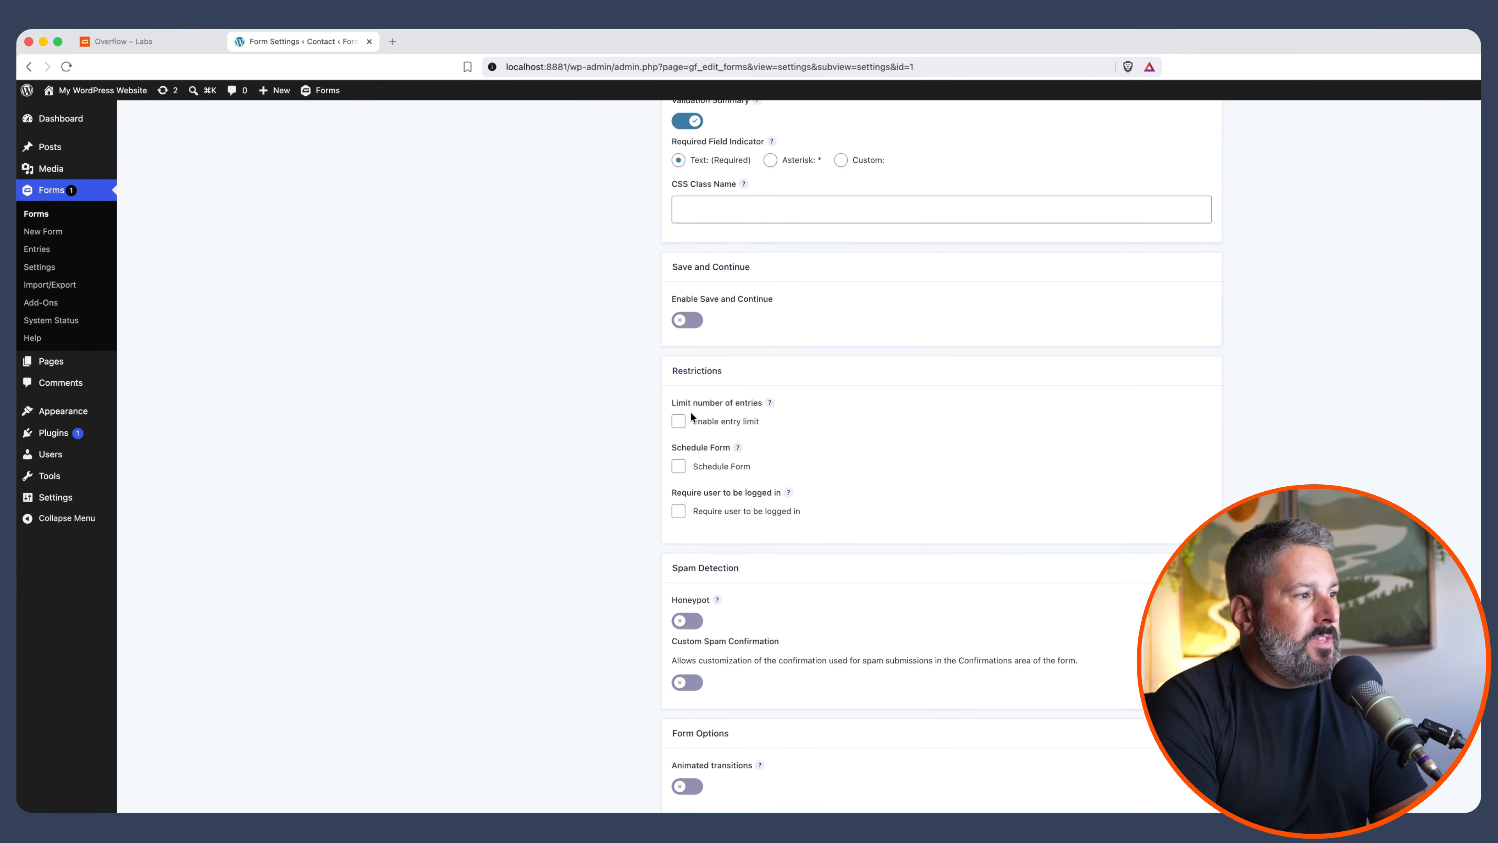
click(679, 425)
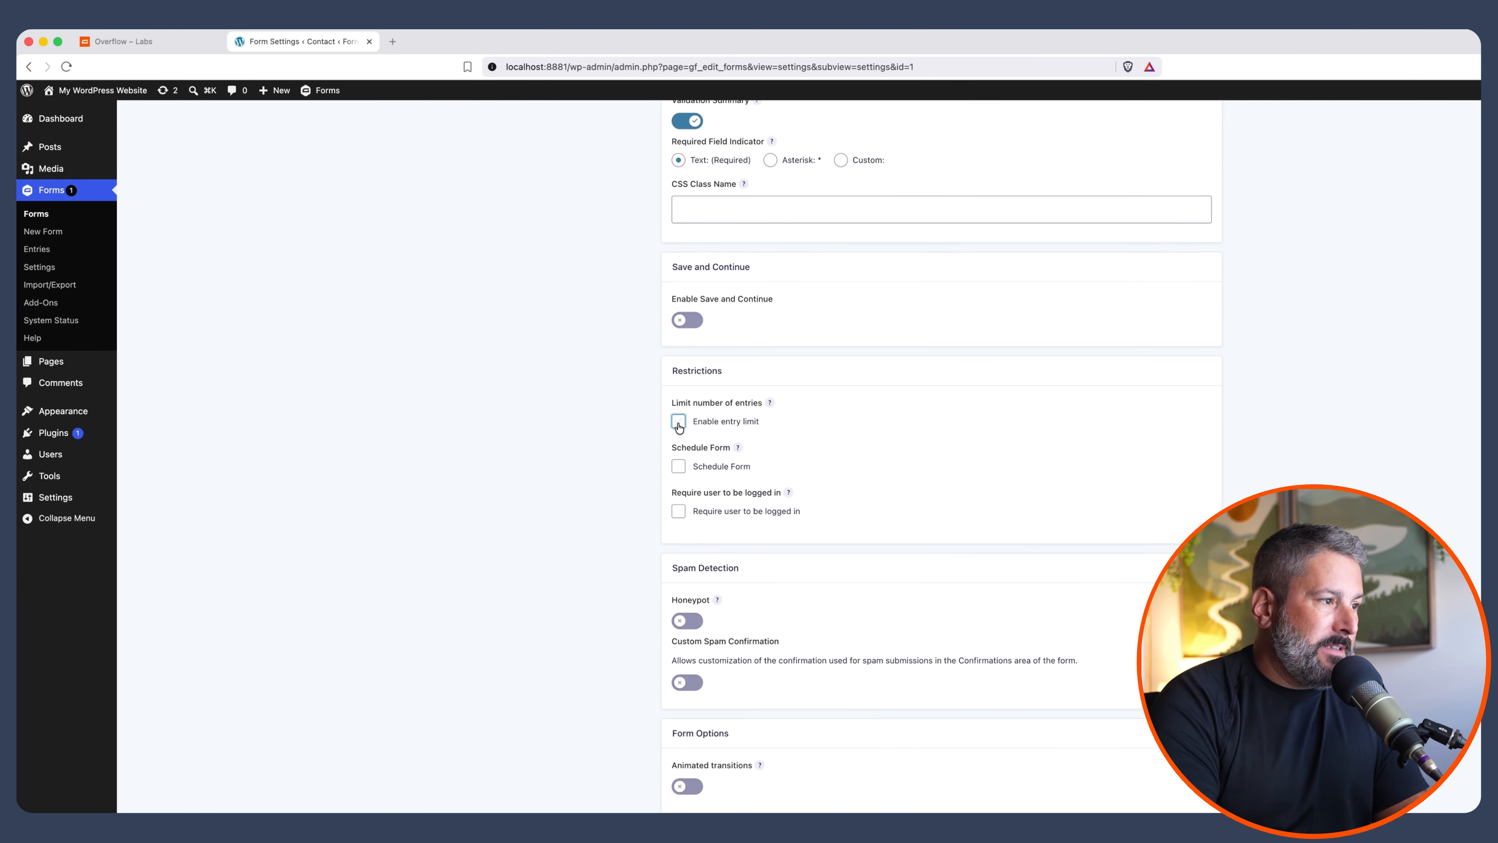
click(679, 422)
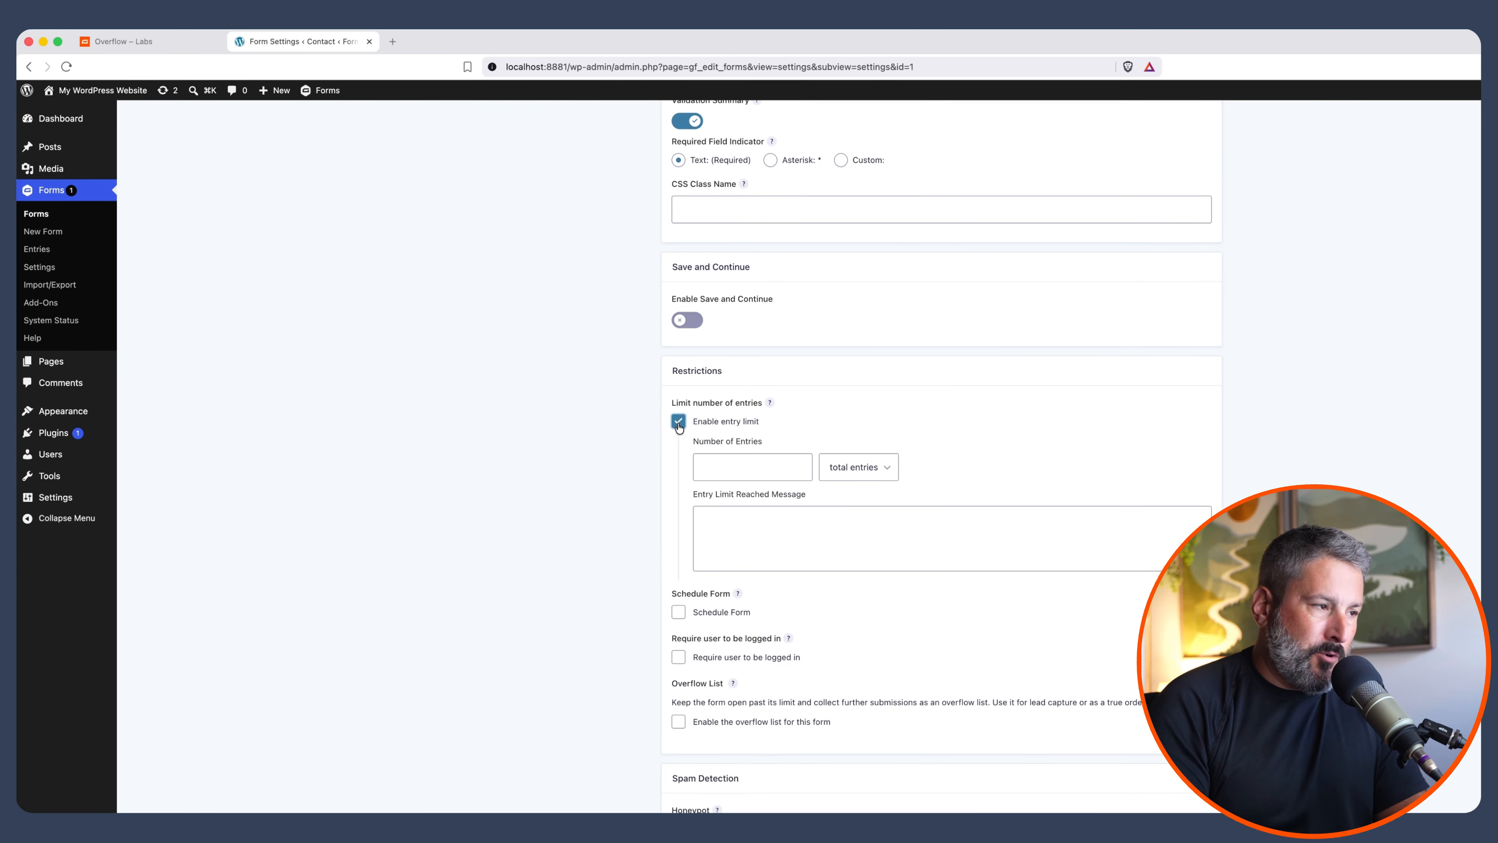
click(738, 467)
text(1)
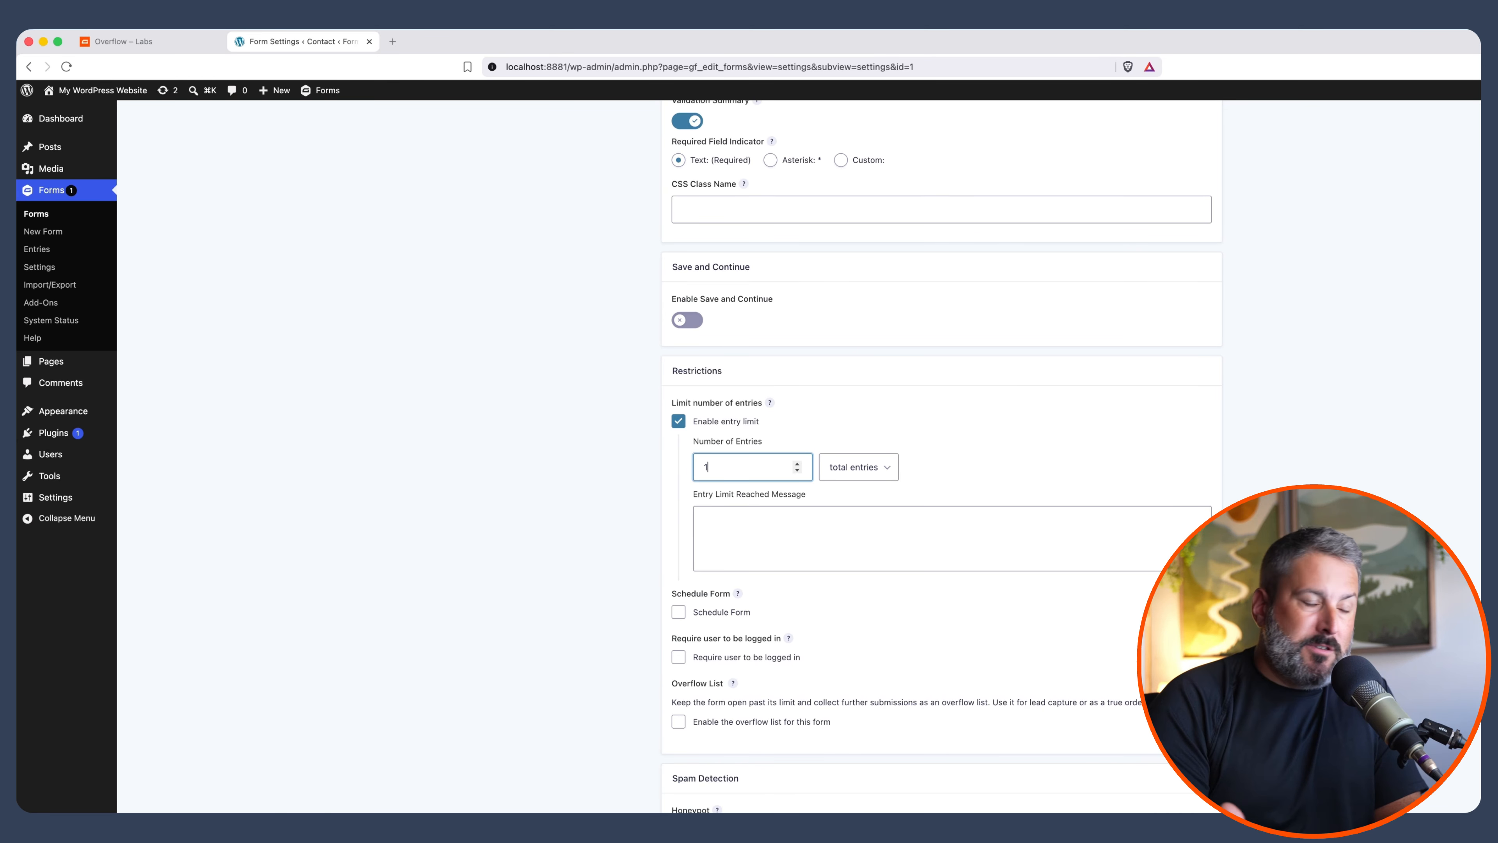
click(605, 486)
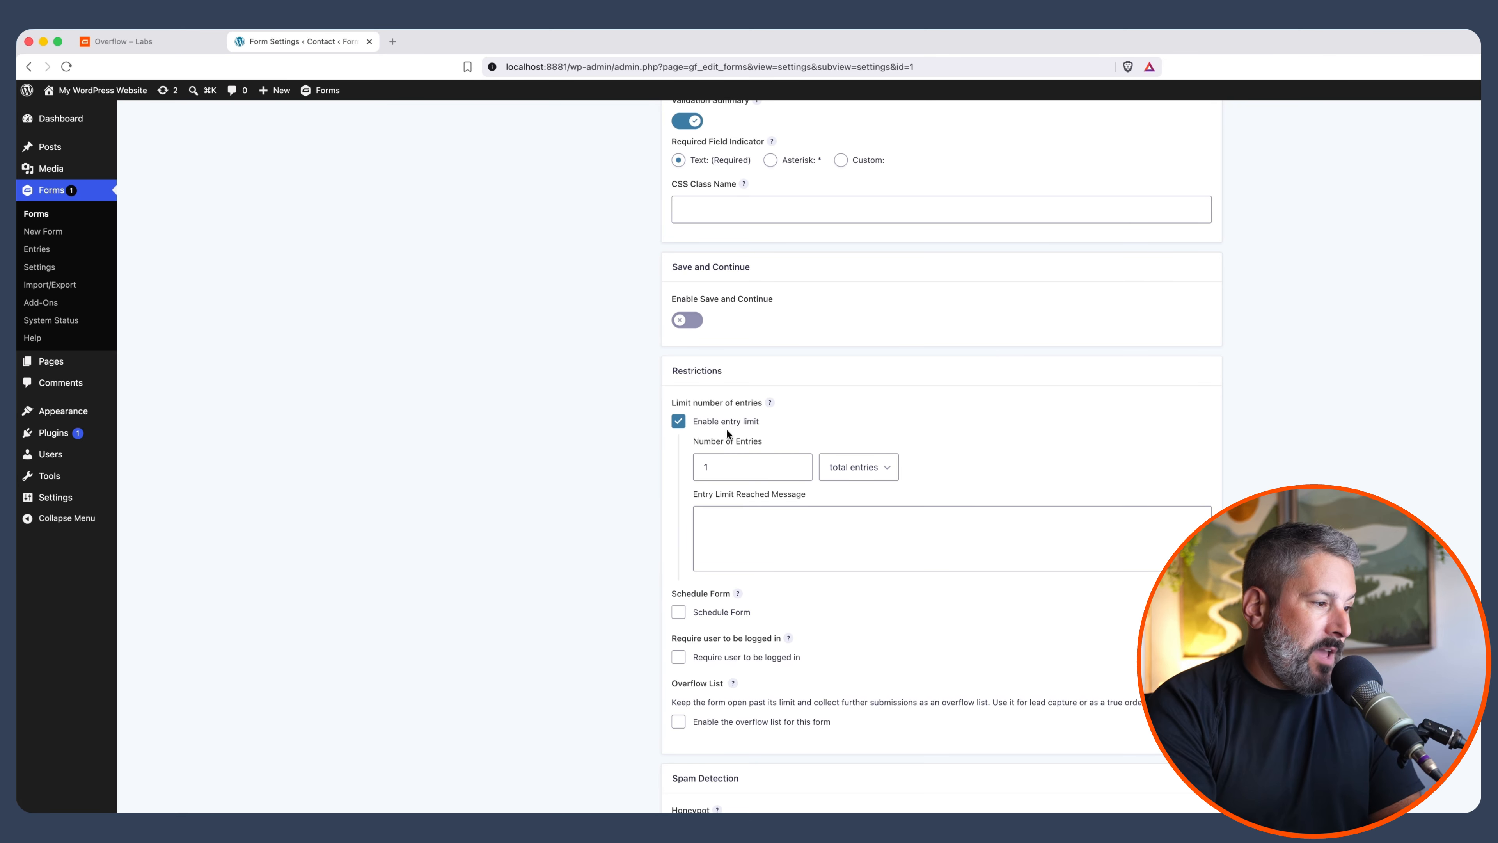
click(680, 722)
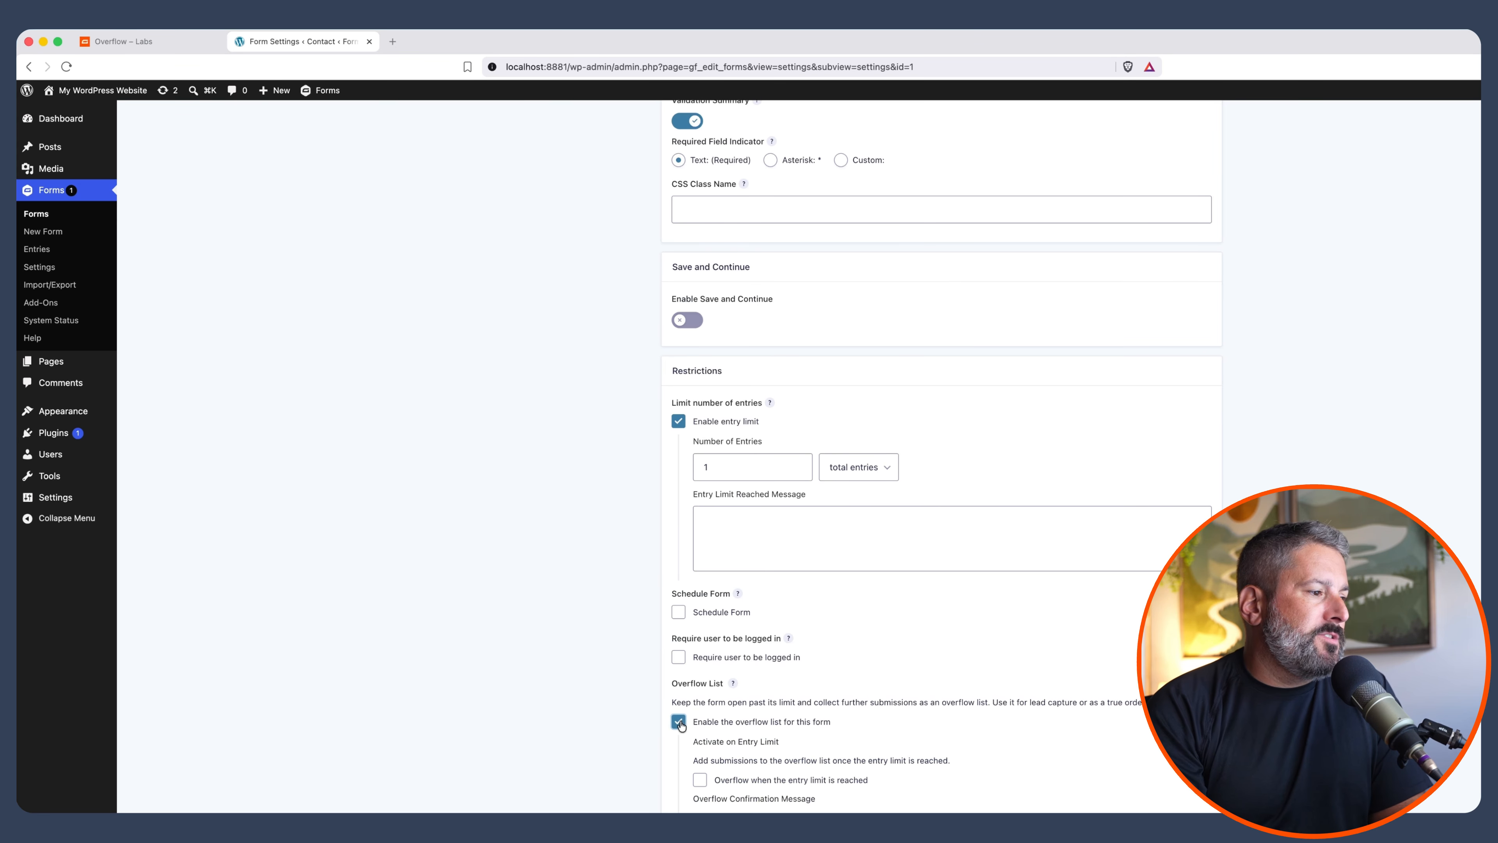
Make the overflow list activate when the entry limit is reached
scroll(680, 708, down, 6)
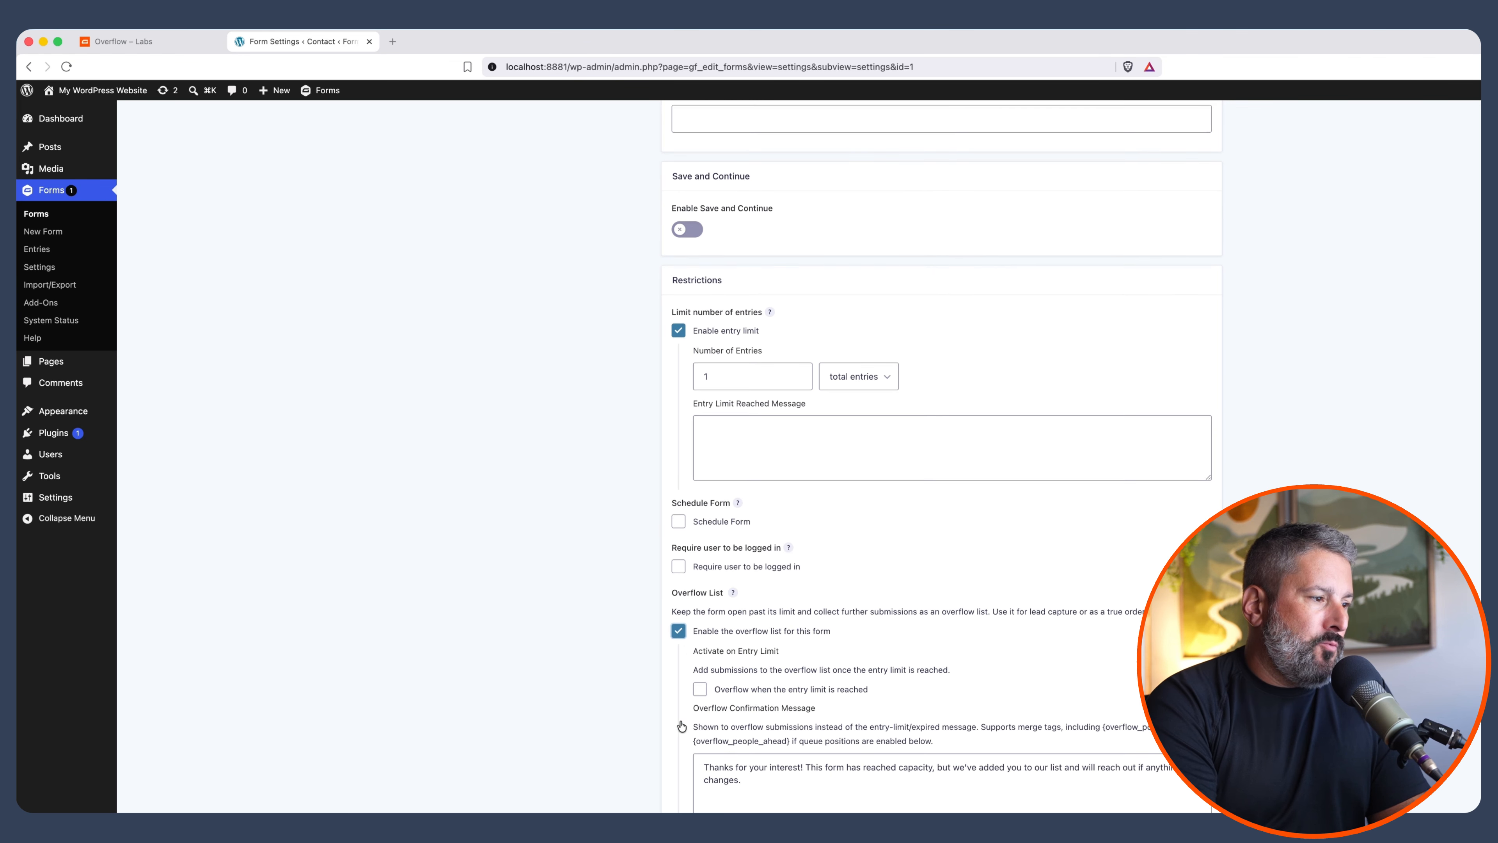
scroll(678, 674, down, 1)
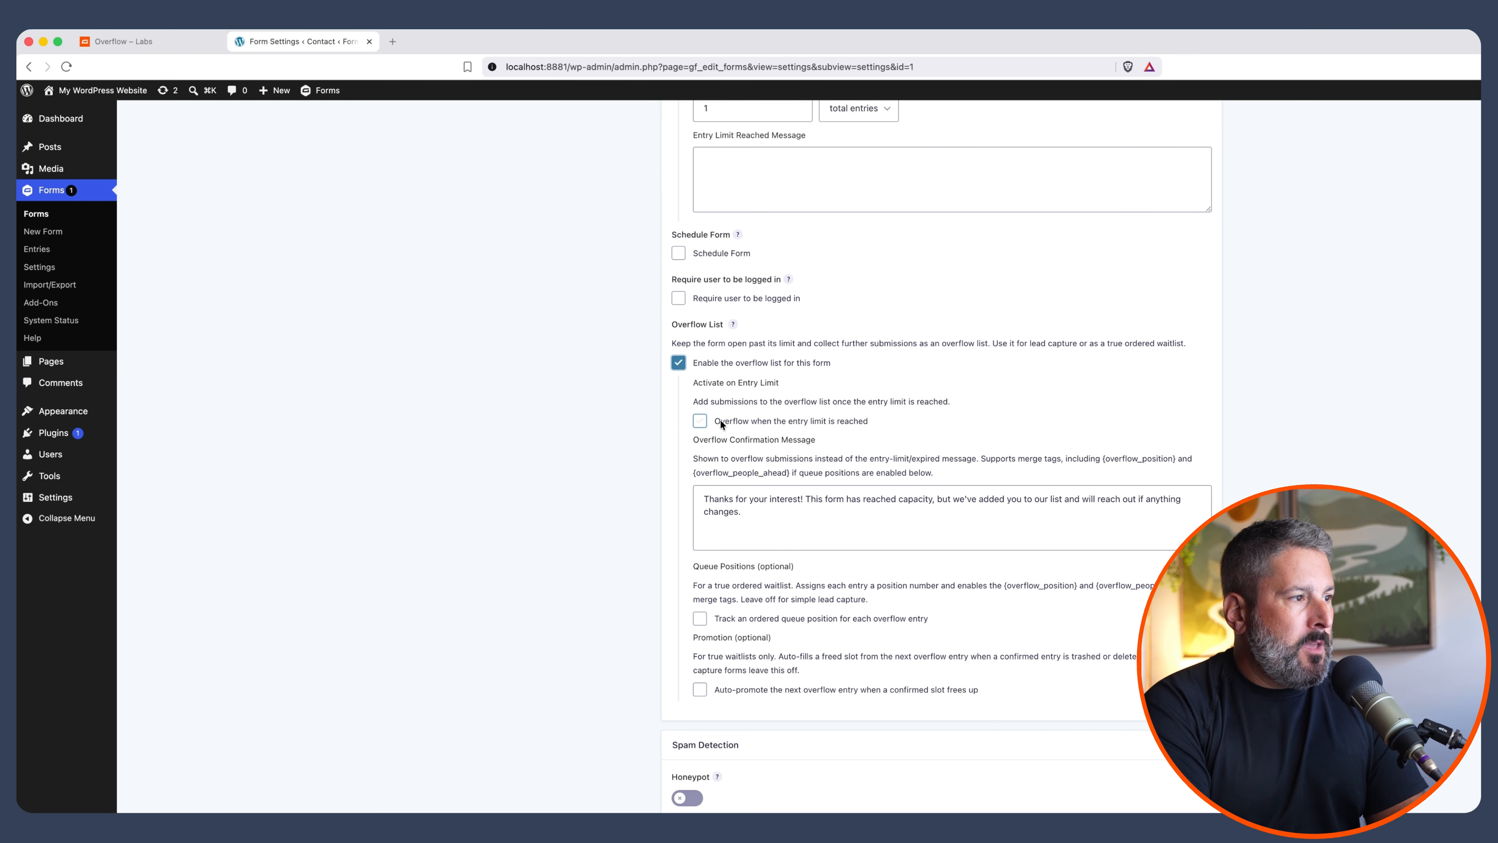
click(701, 420)
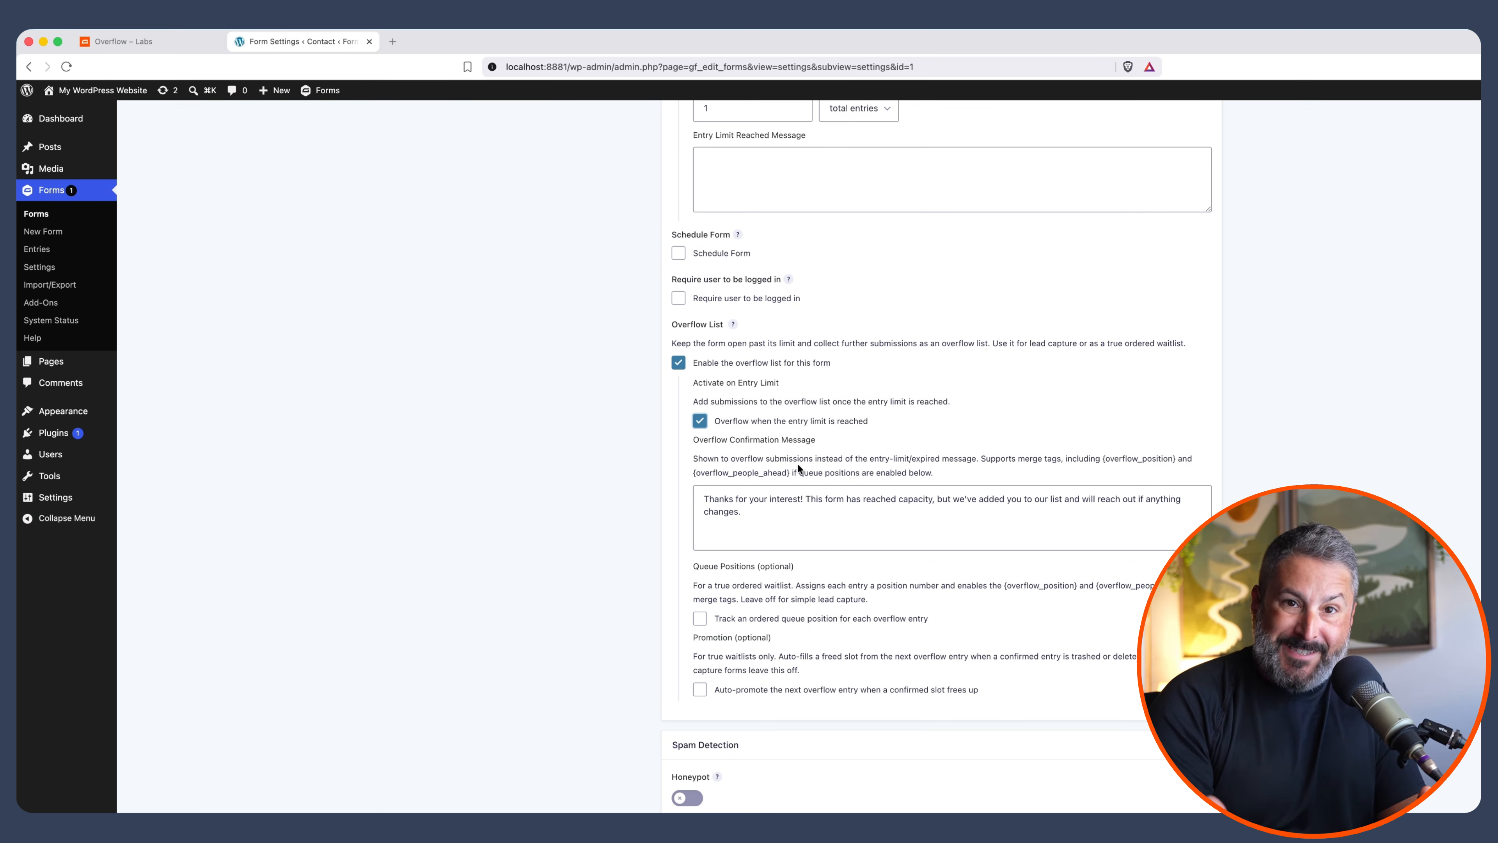
scroll(798, 464, up, 5)
click(752, 425)
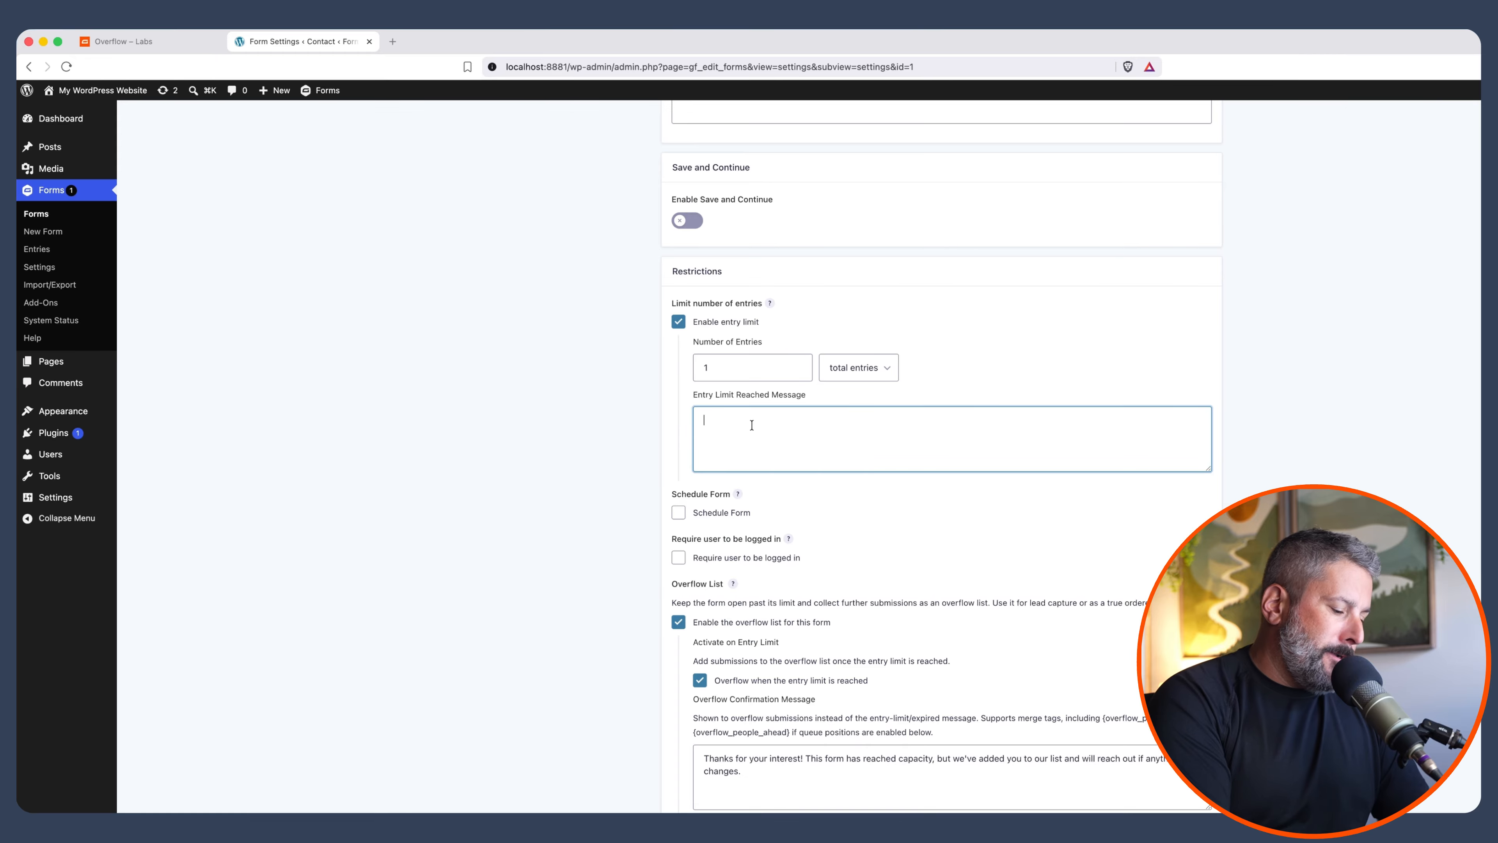
Set the limit message to 'Form is now closed for processing', add an overflow confirmation, and track queue positions
text(Form is now clos)
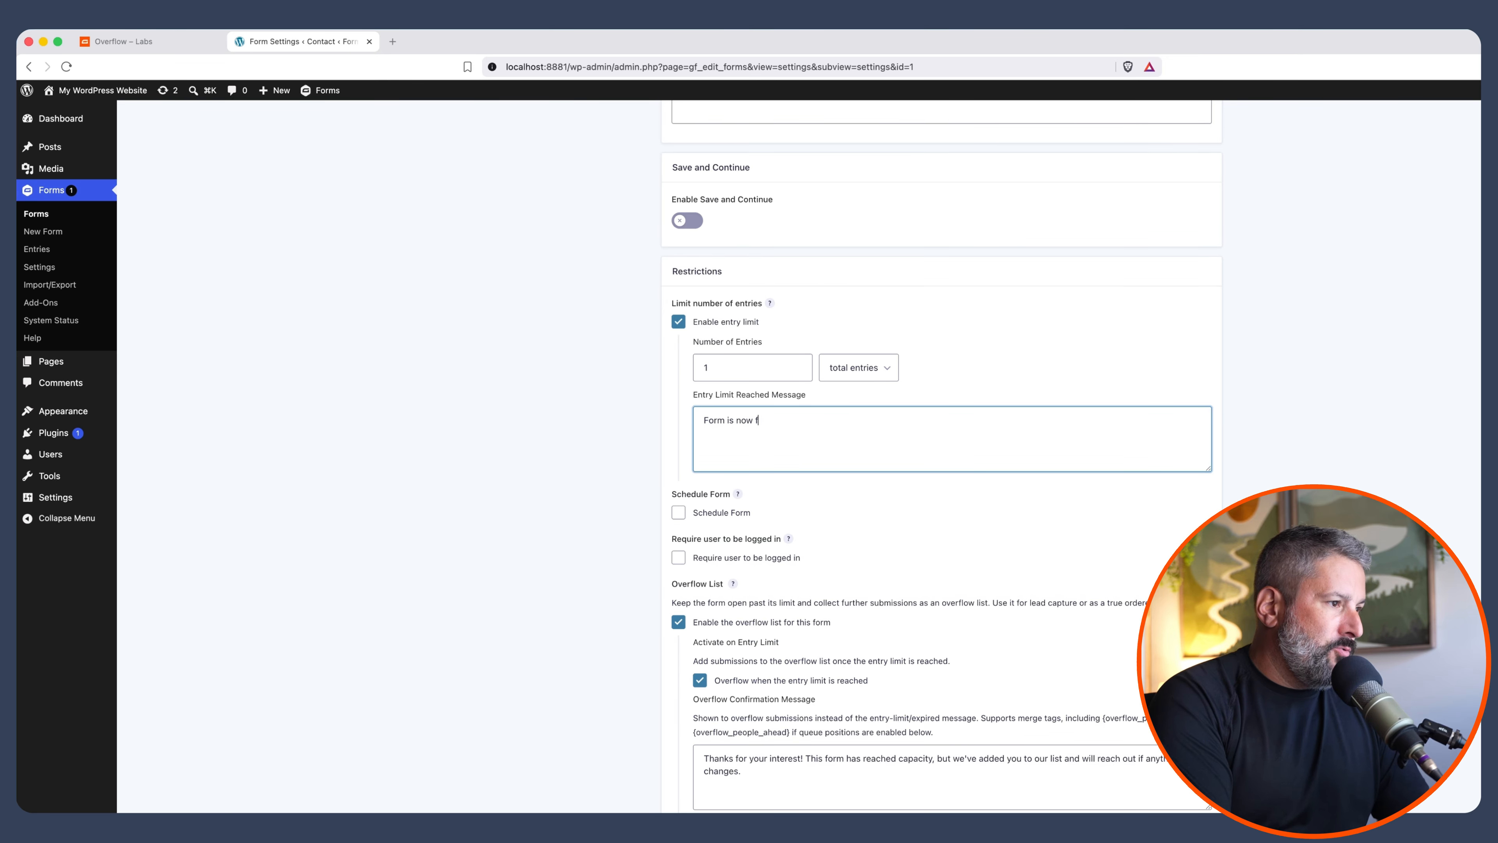
text(ed for processing.)
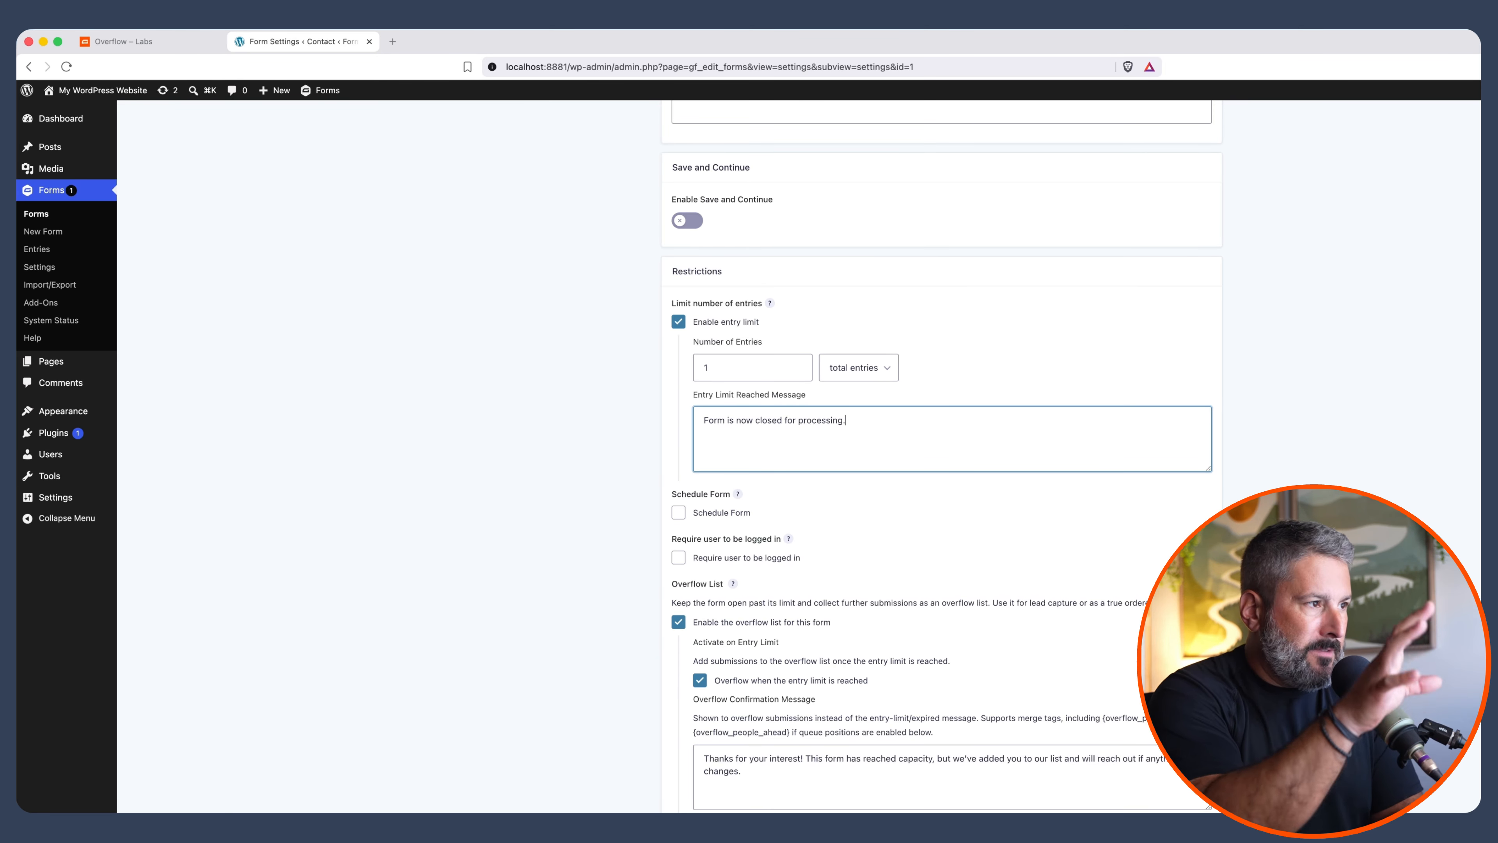
scroll(719, 519, down, 3)
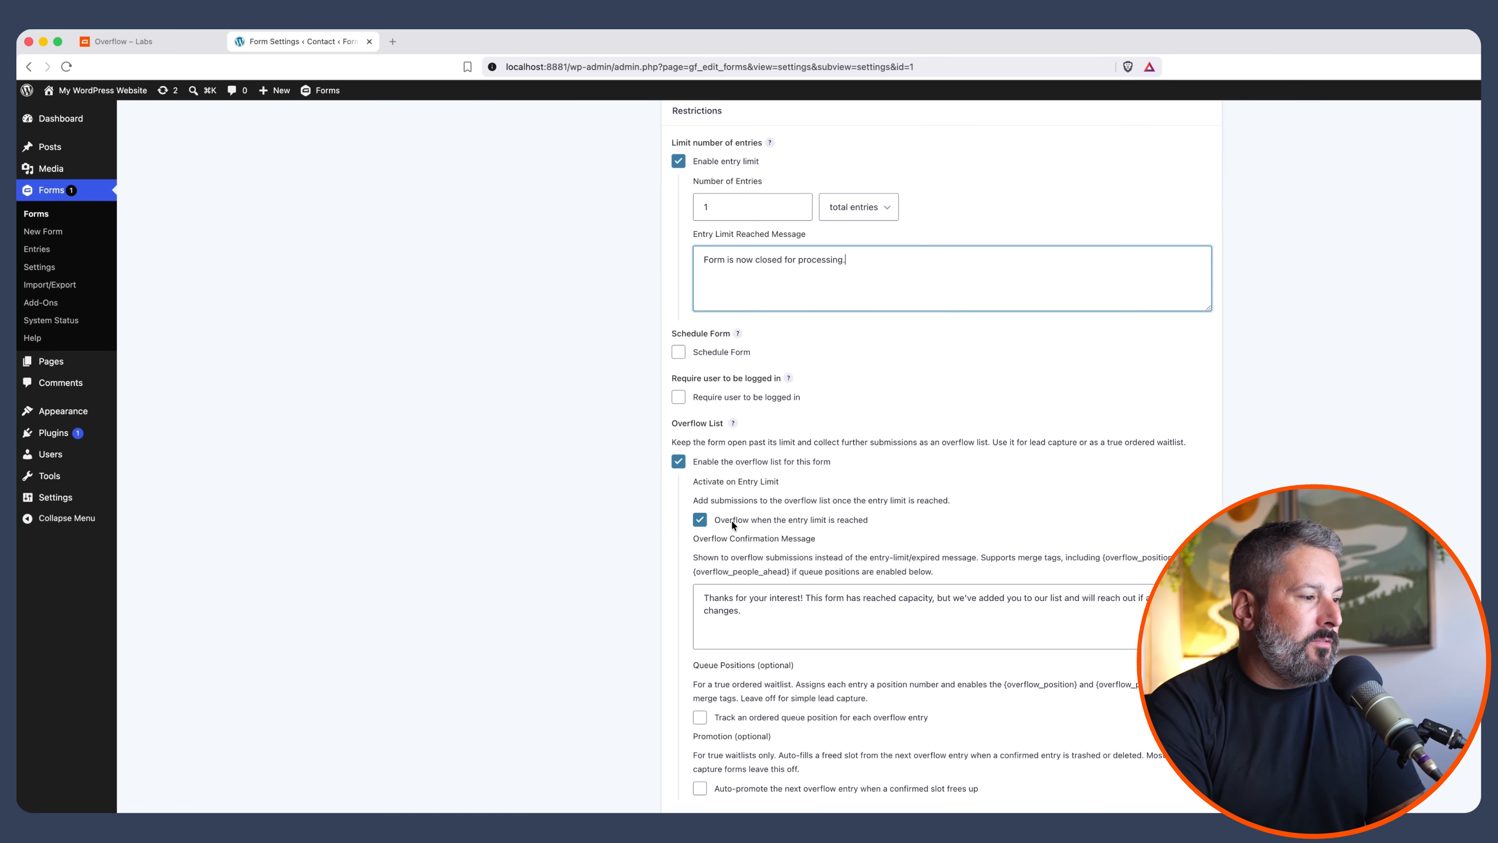
click(751, 613)
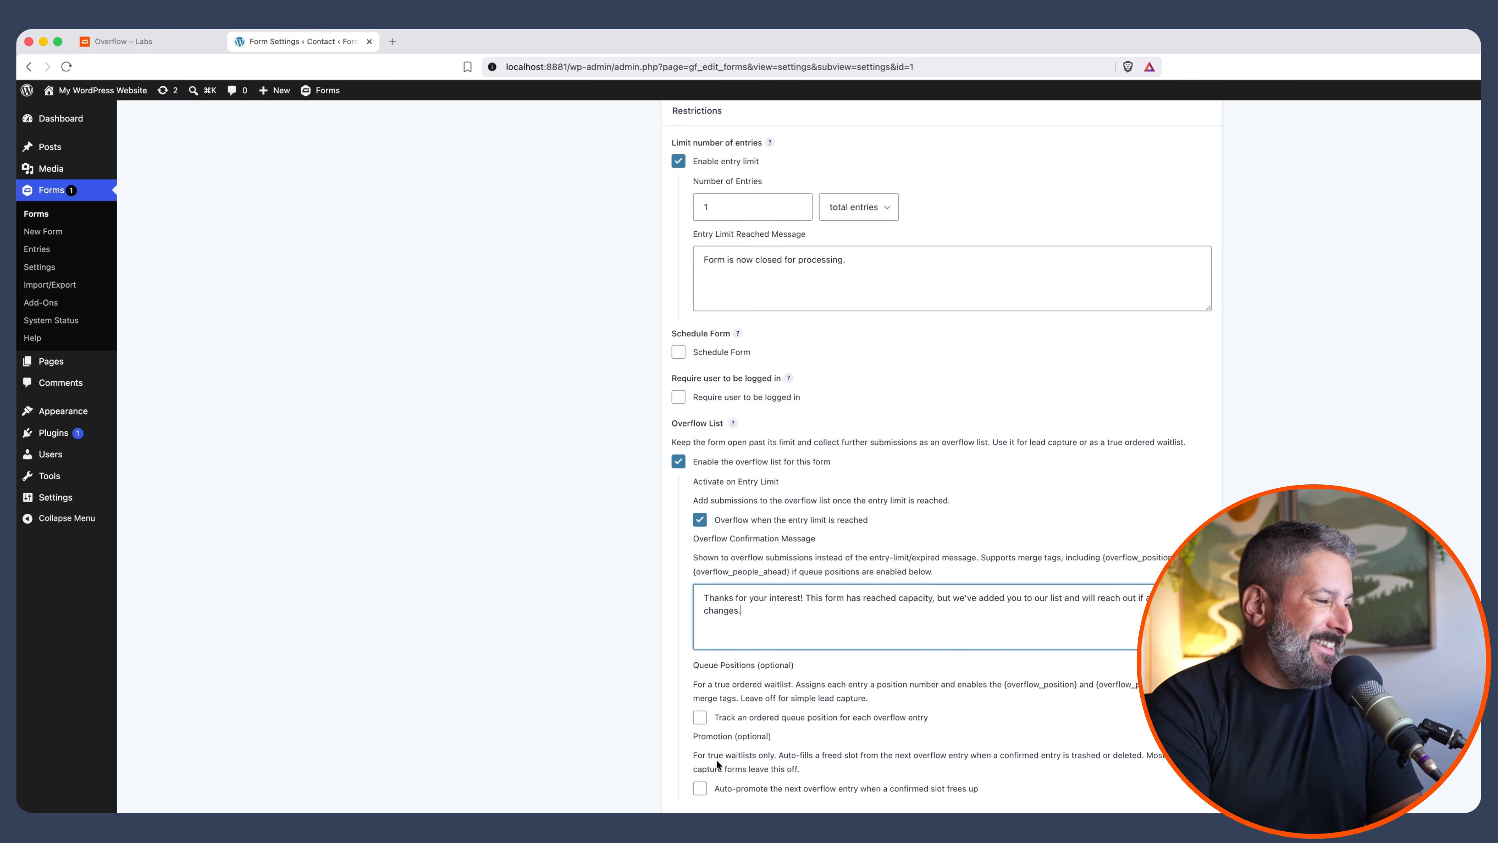
click(699, 717)
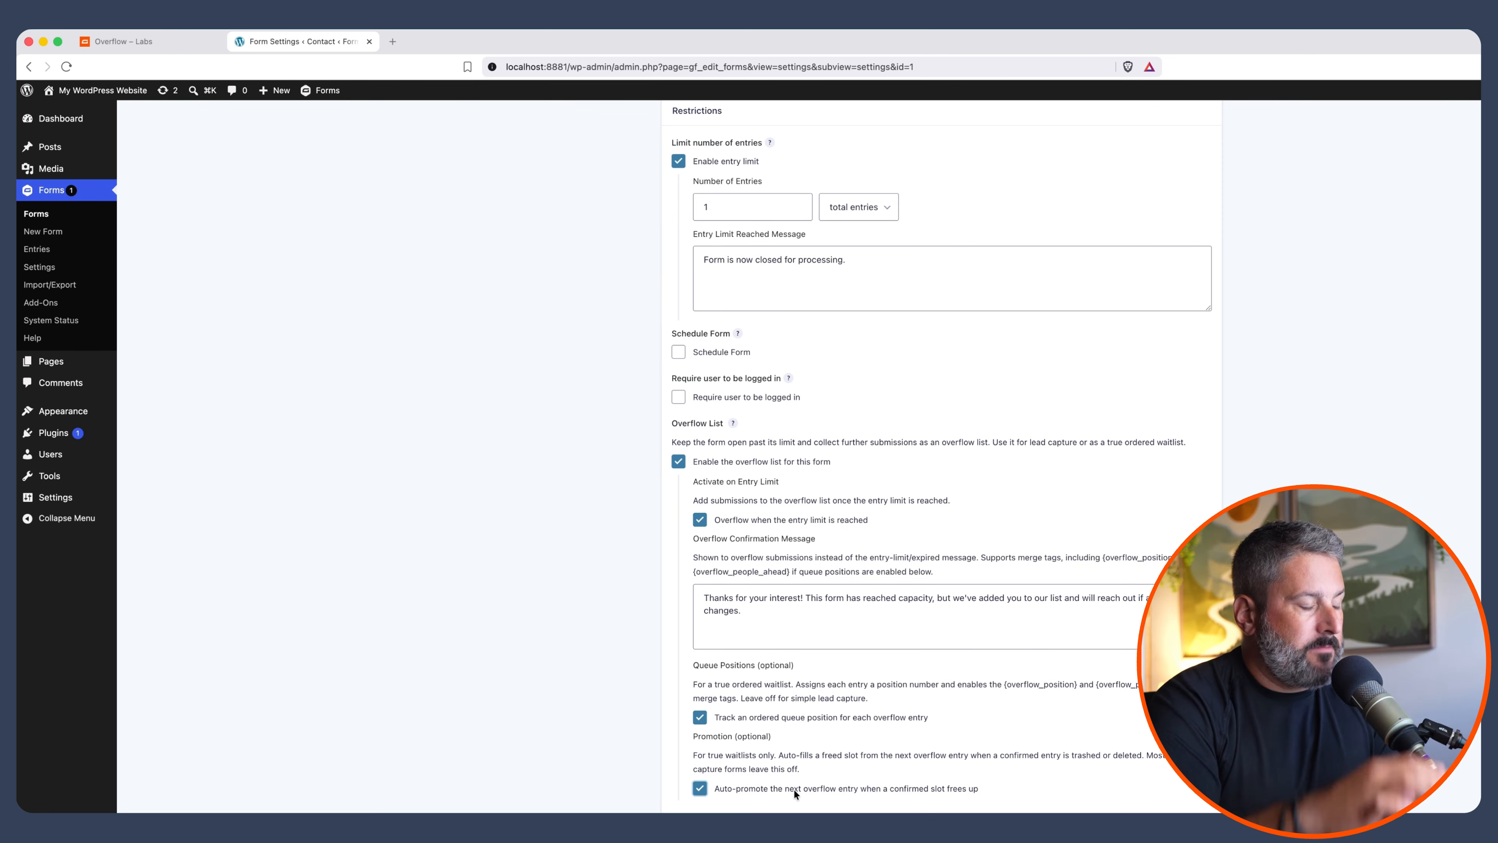
Save the Contact form settings with queue tracking and auto-promotion enabled
scroll(794, 789, down, 4)
key(Return)
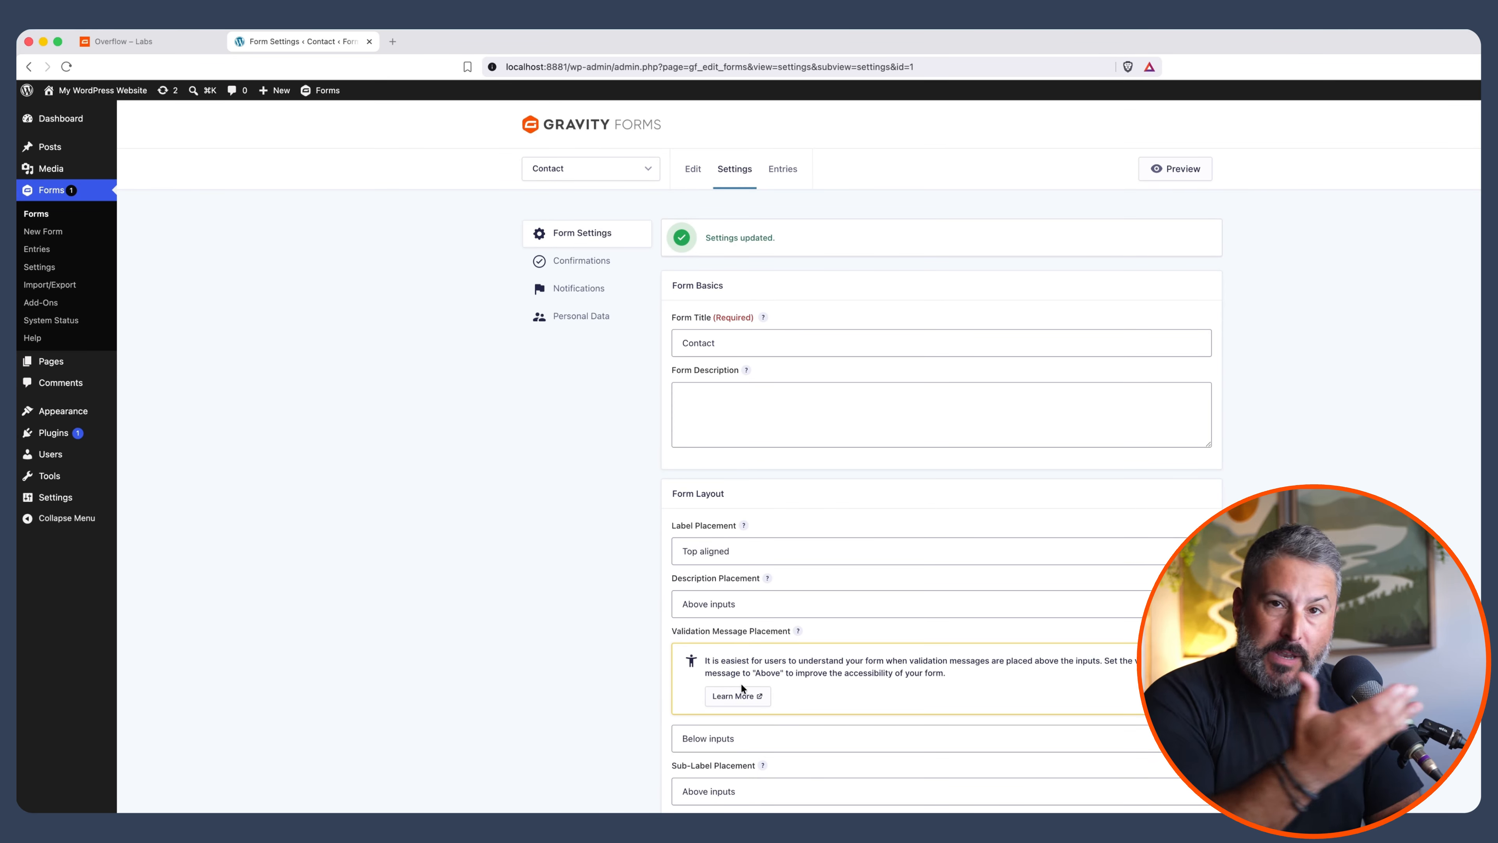
Open the Contact form's Entries page, showing Confirmed (0) and Overflow List (0)
click(778, 180)
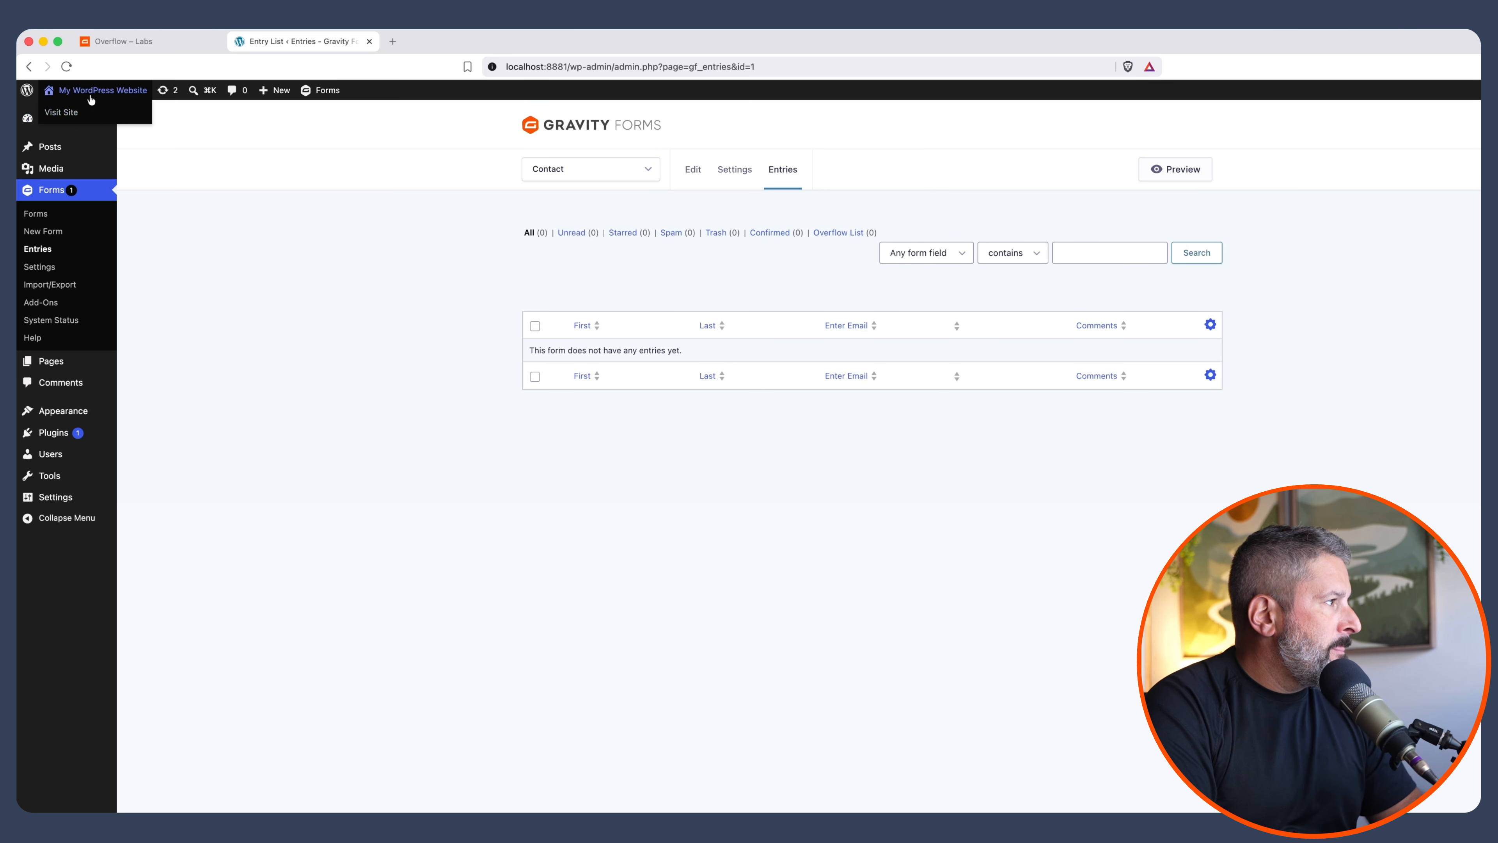
On the live site's Contact page, submit a first test entry with name, email and comment
click(83, 115)
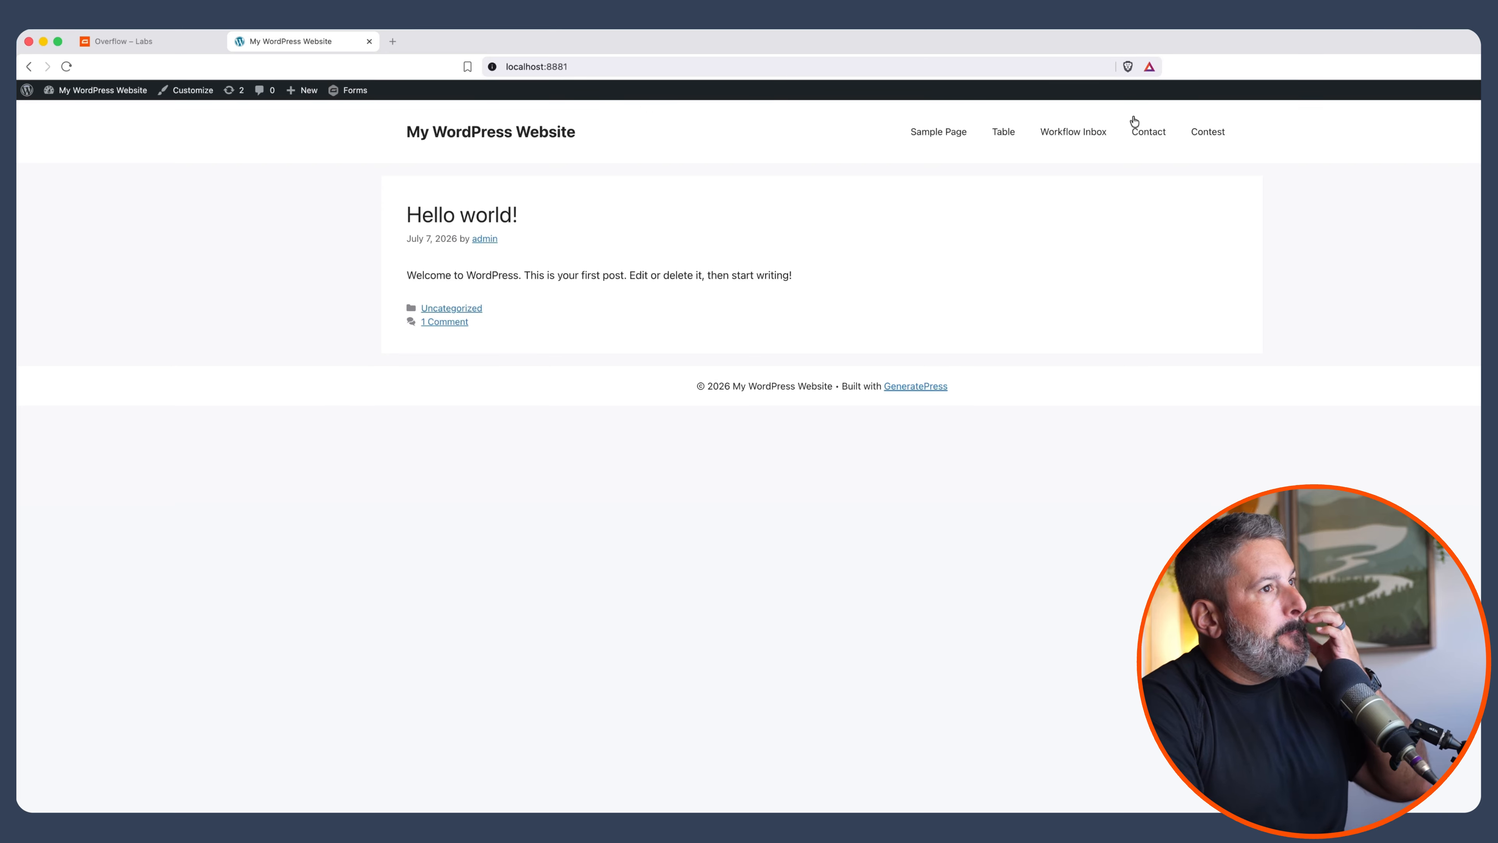
click(1148, 131)
click(508, 343)
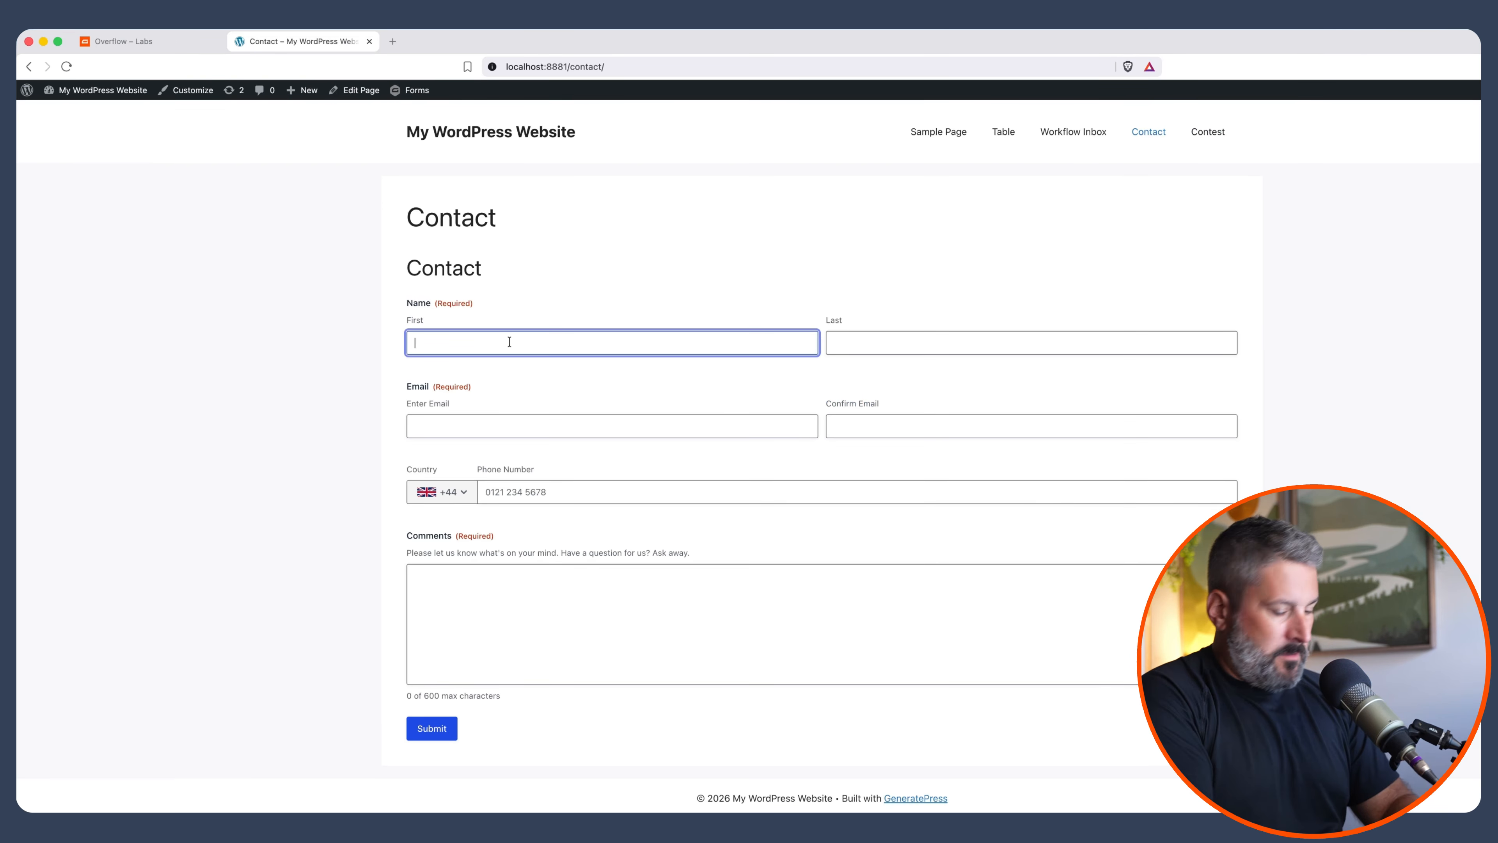
key(Tab)
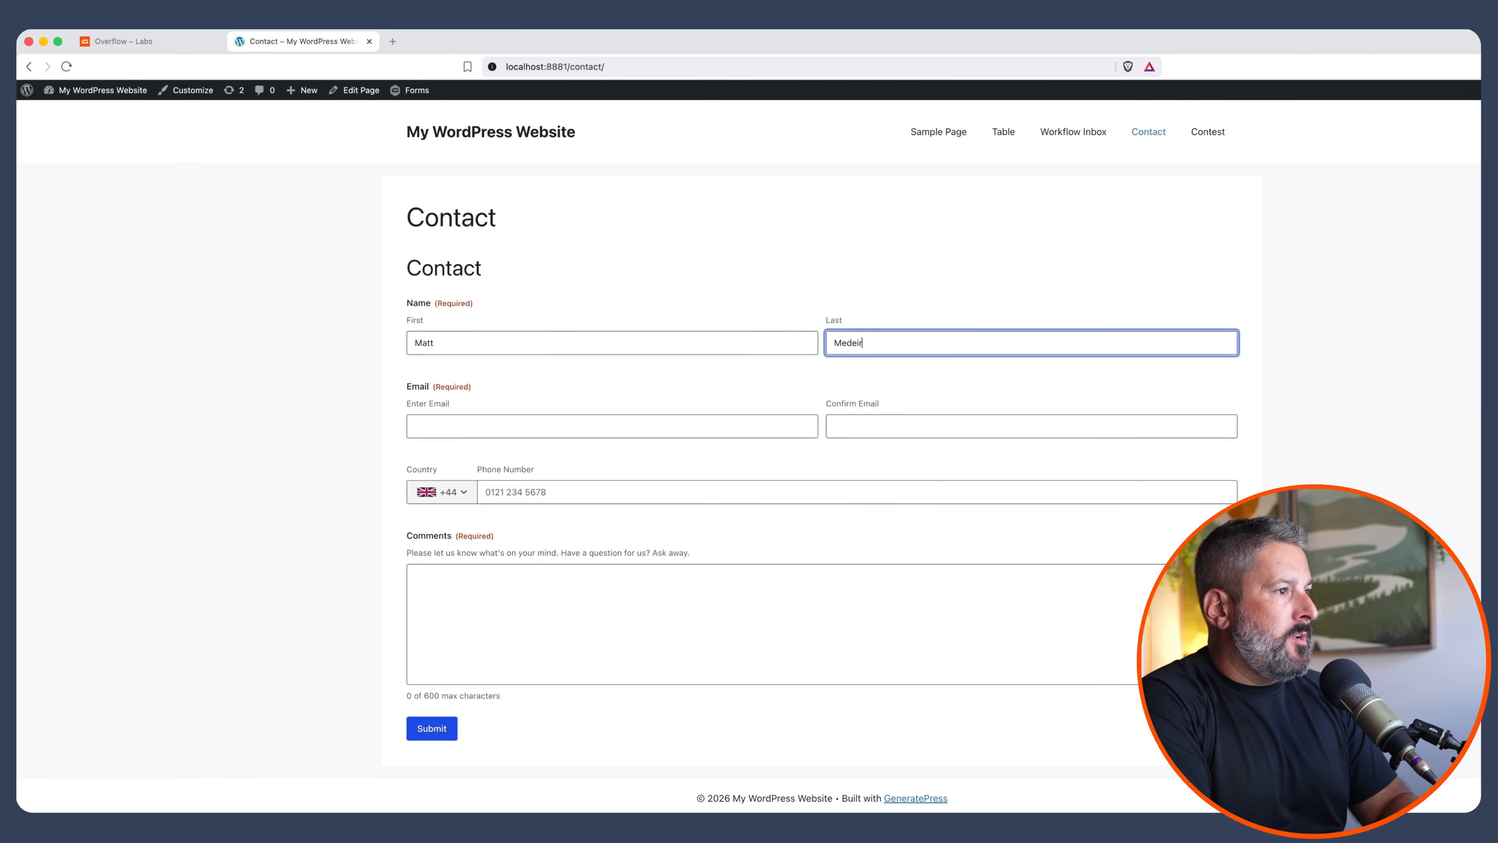
key(Tab)
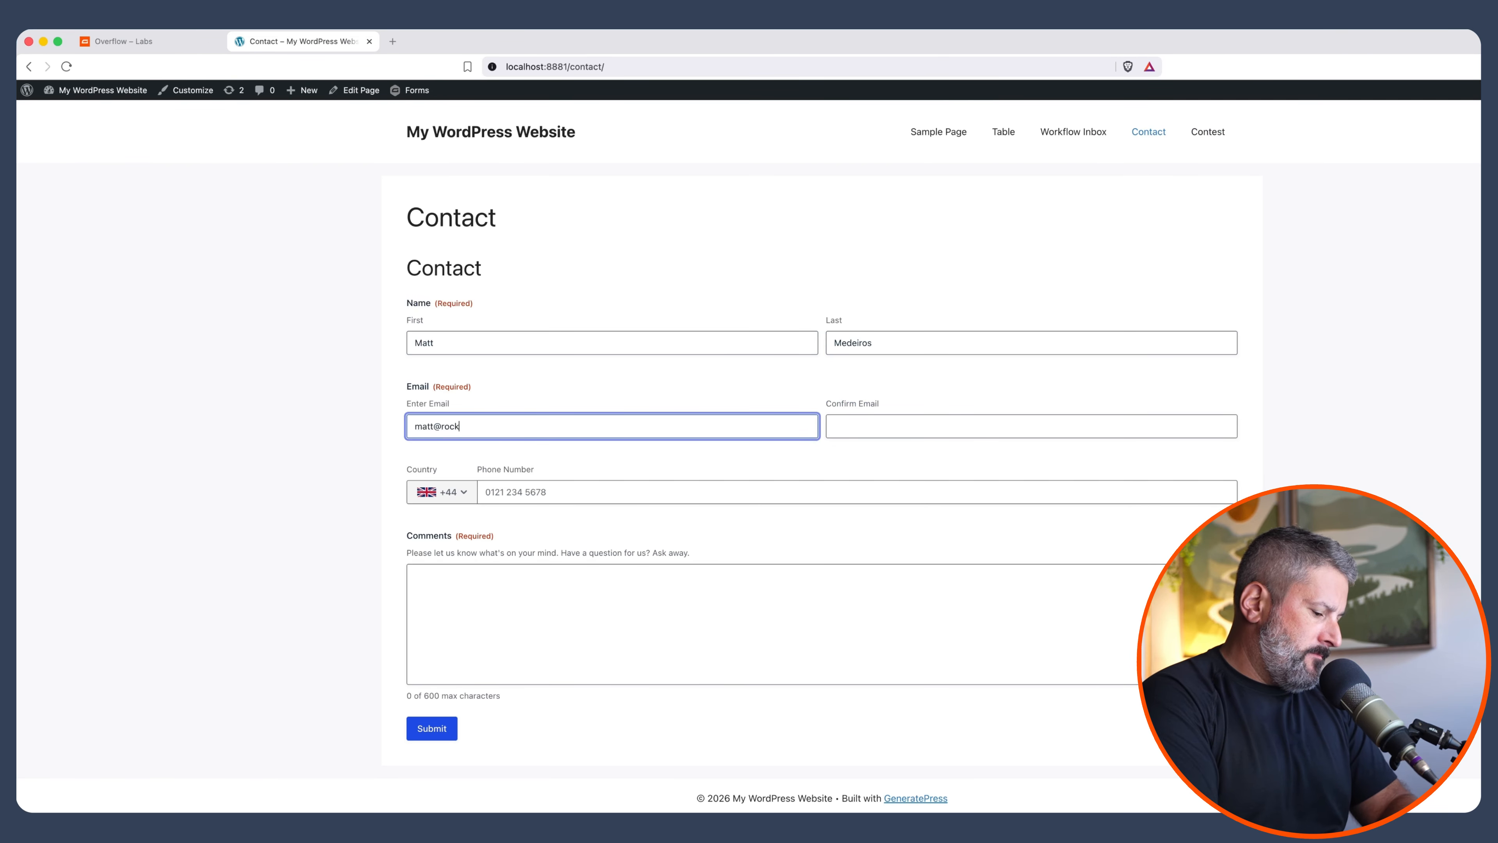
key(Tab)
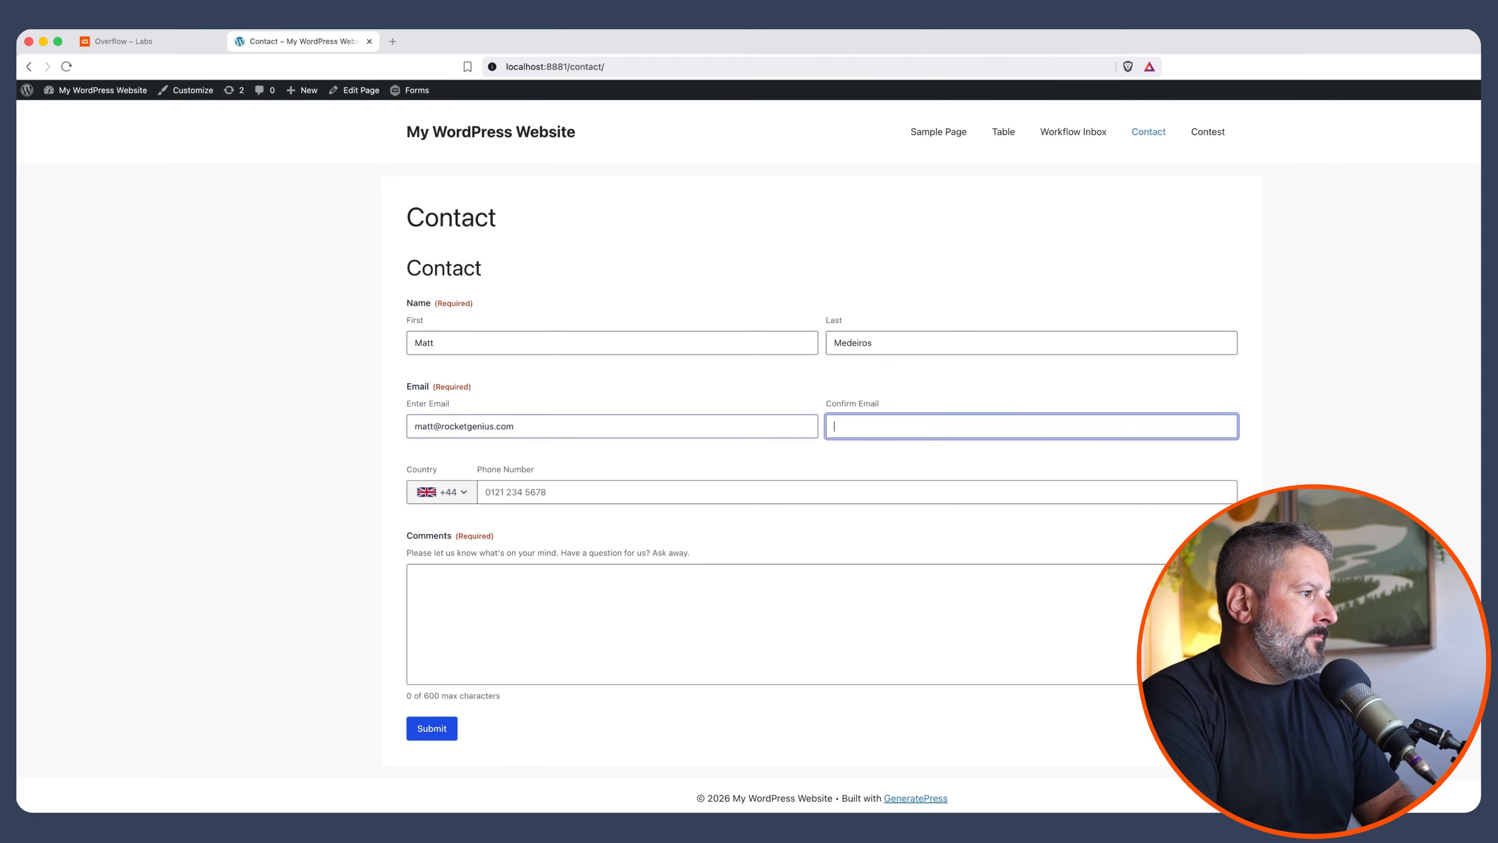
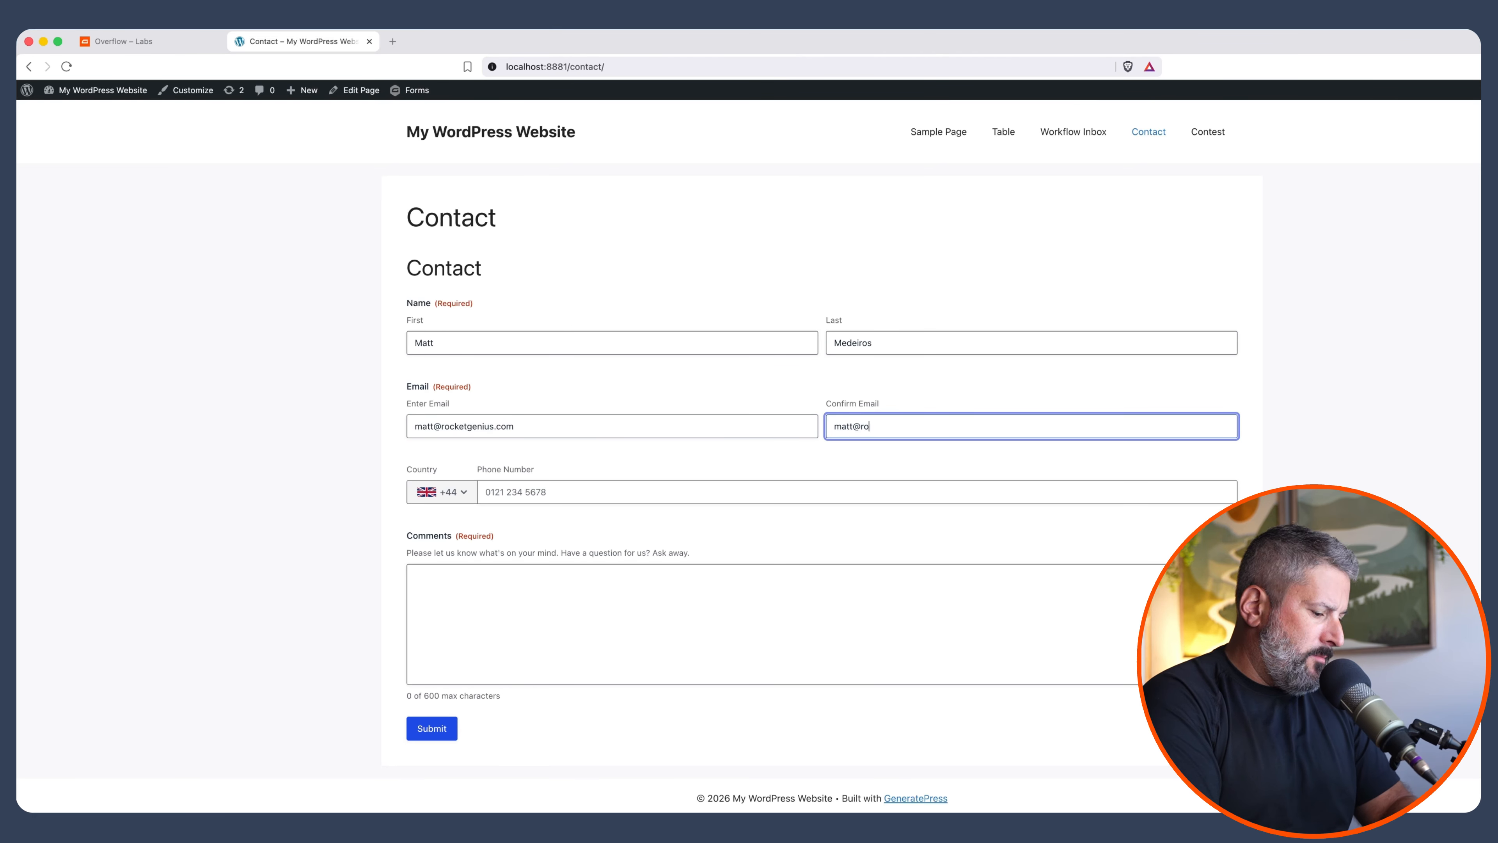
key(Tab)
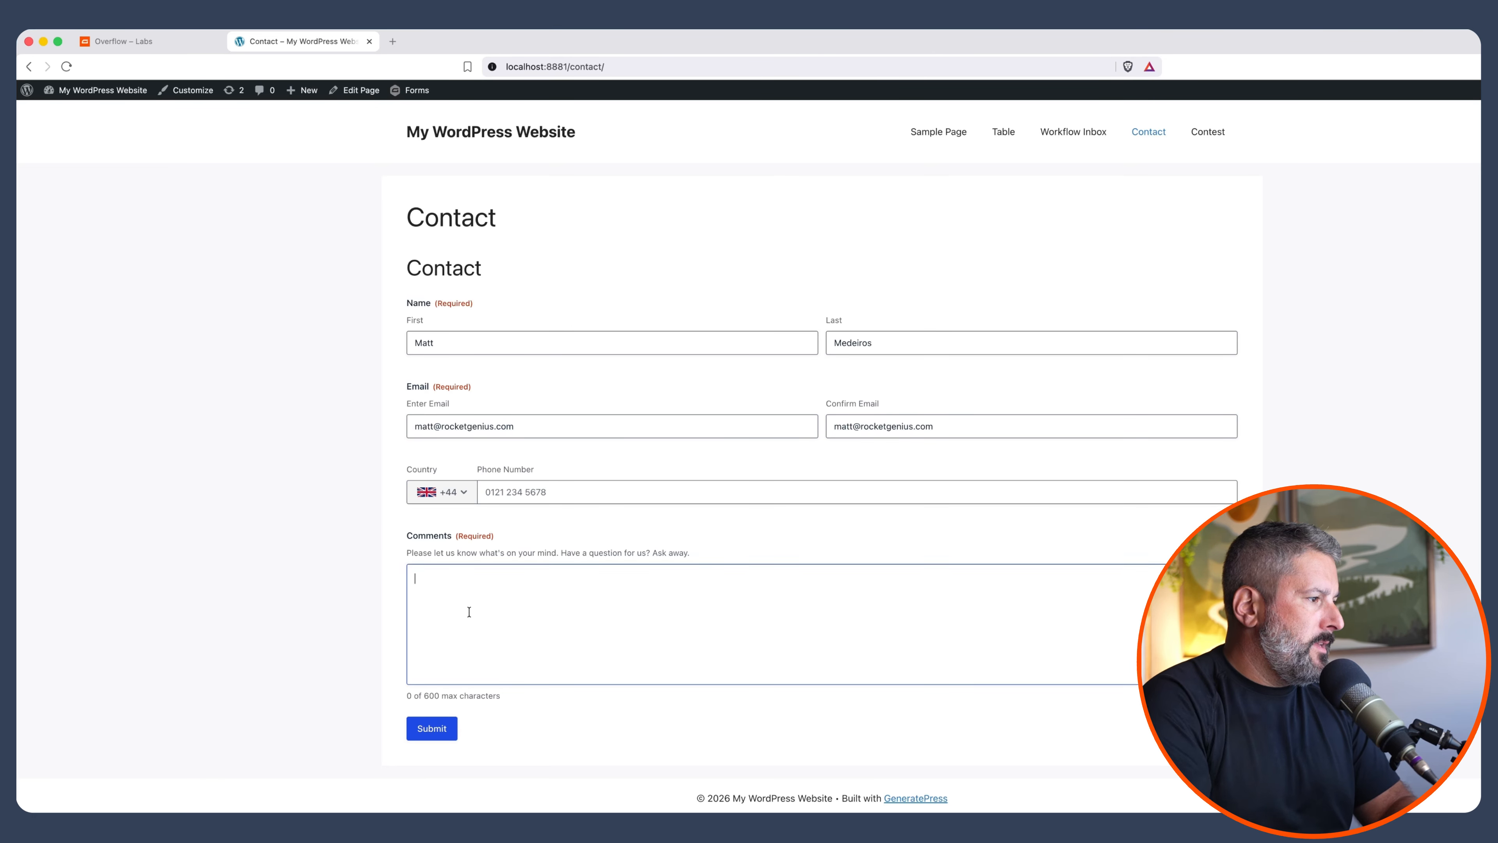
click(470, 611)
text(Testing for Matt)
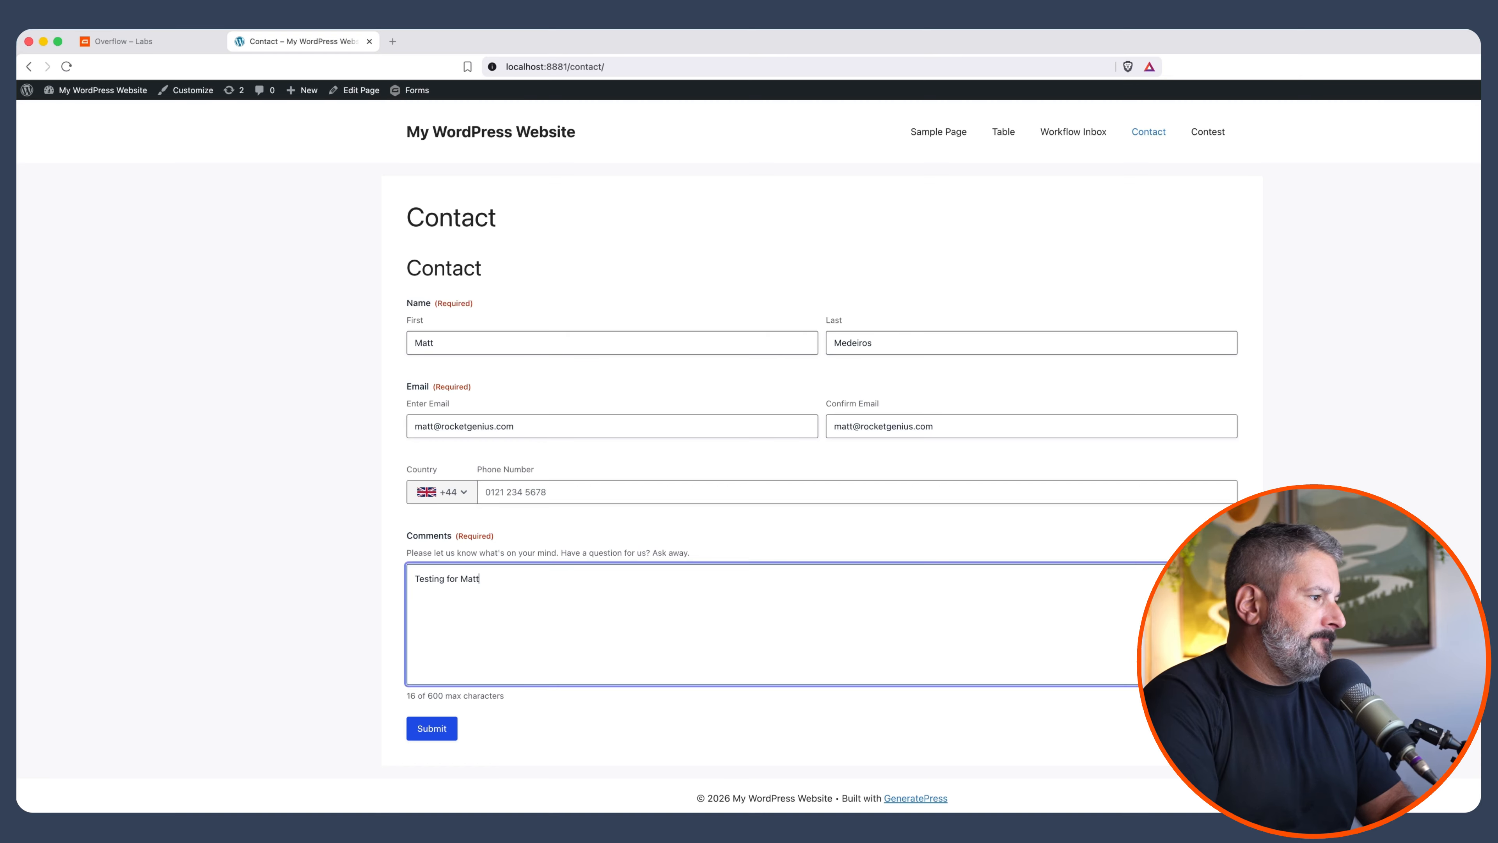
click(426, 736)
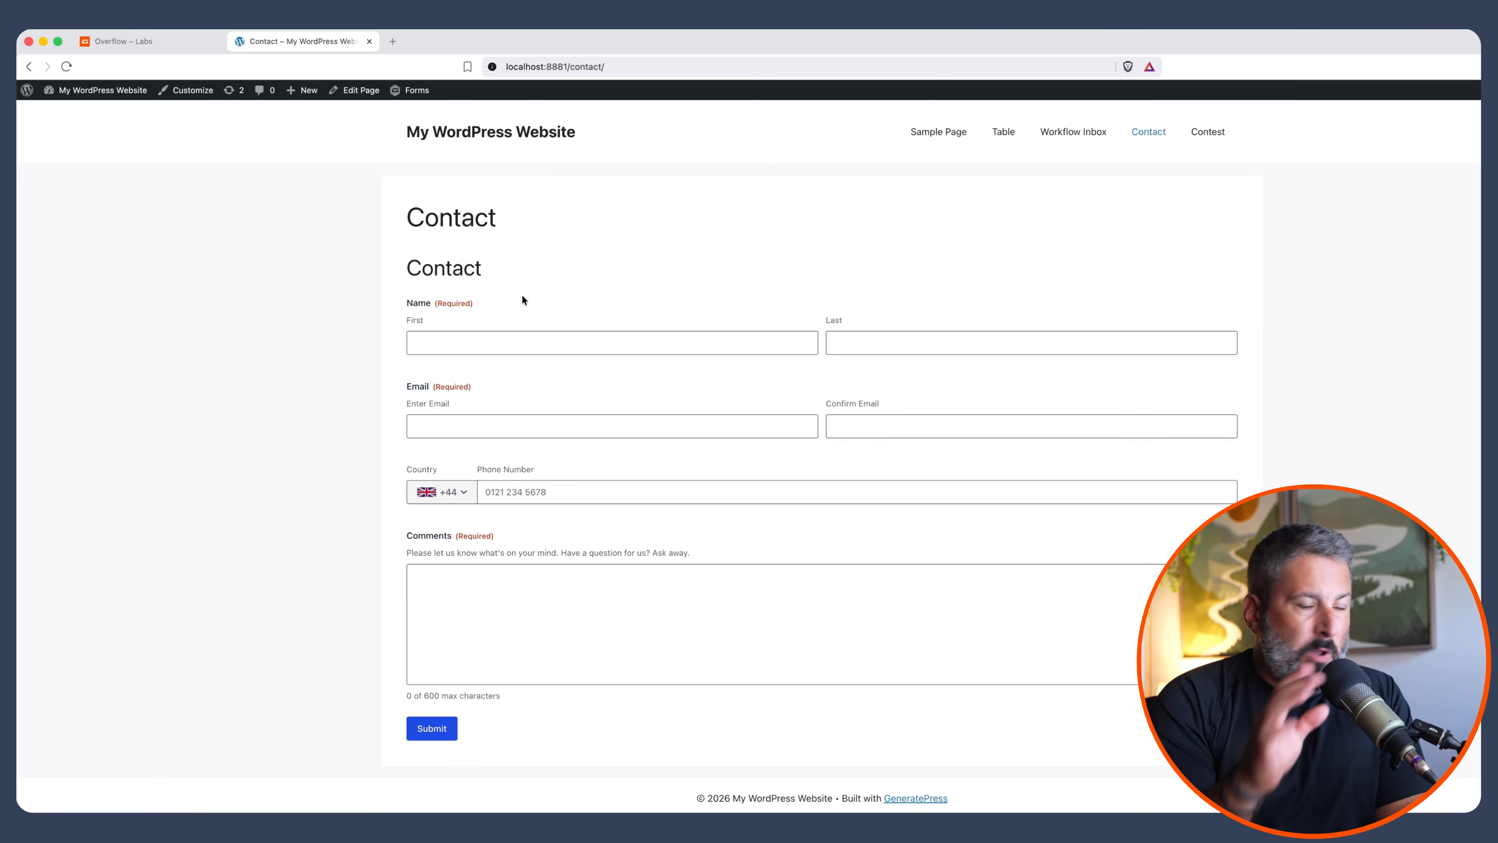
Fill in and submit a second test entry with name, email, confirmation email and comment
click(480, 342)
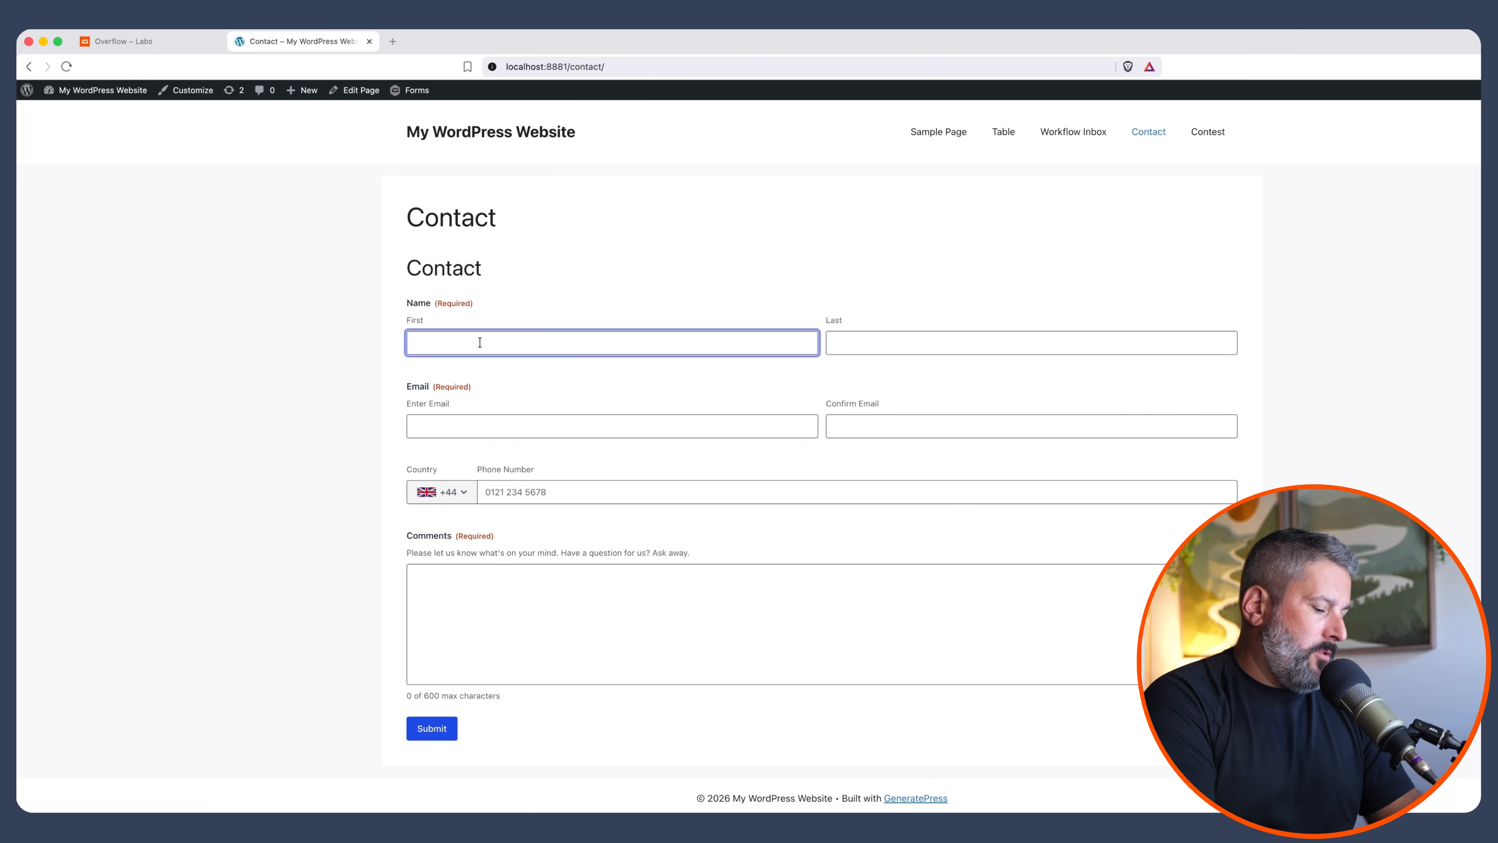
text(Jane)
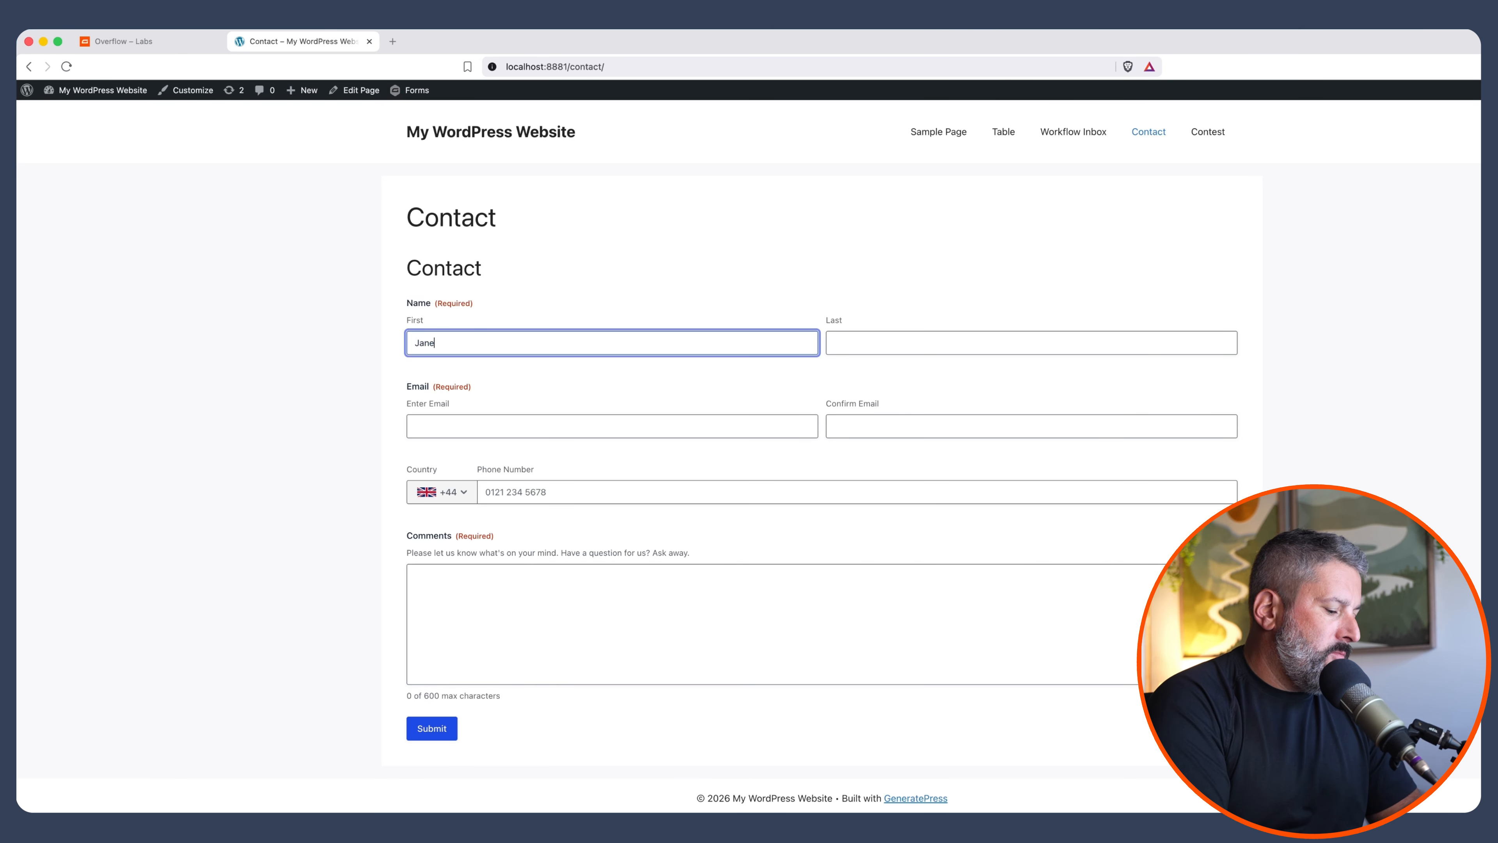
key(Tab)
text(Doe)
key(Tab)
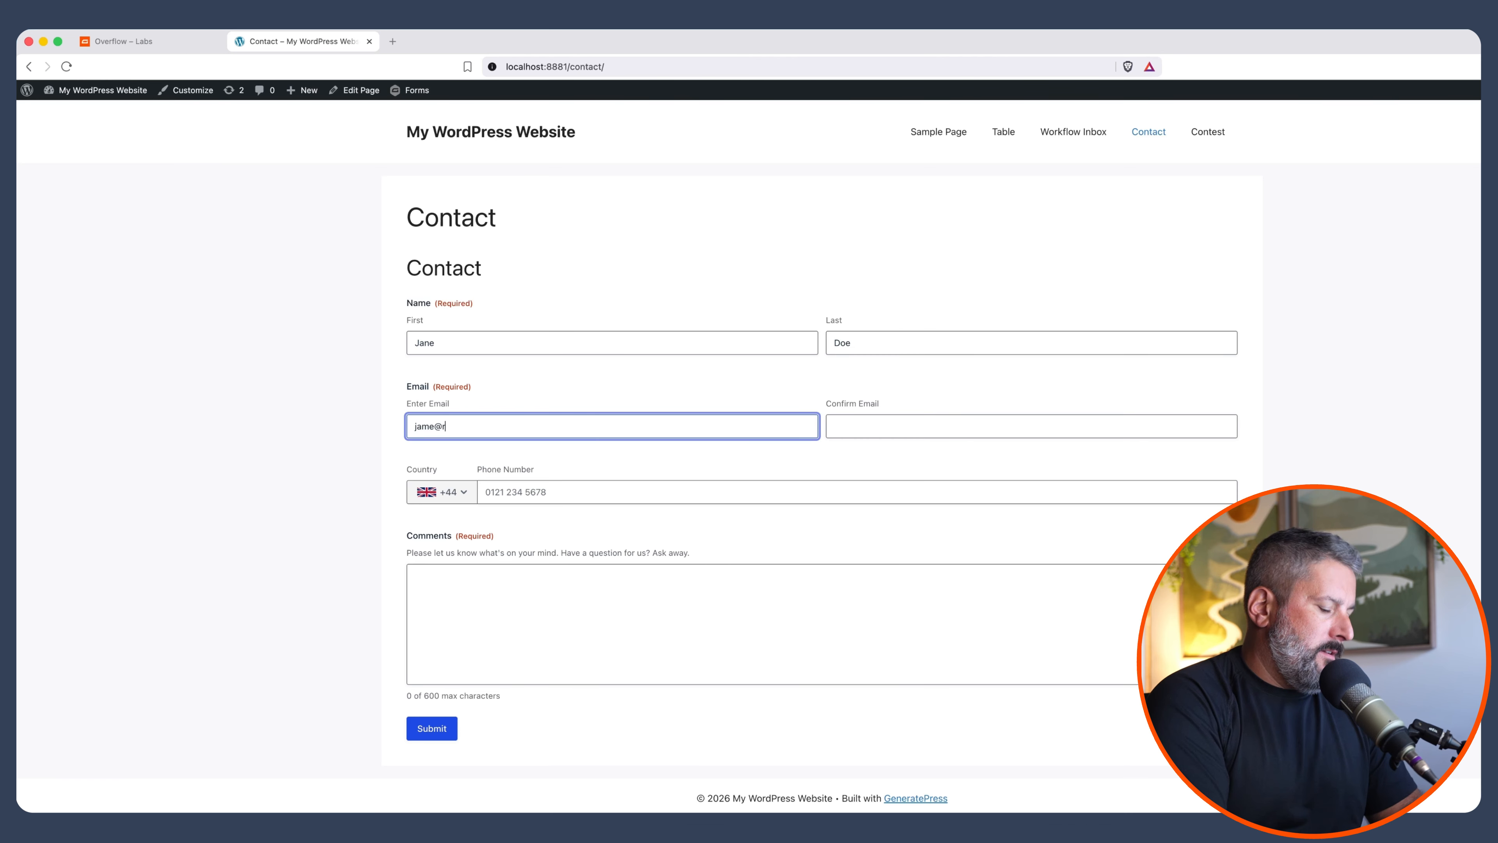
key(Tab)
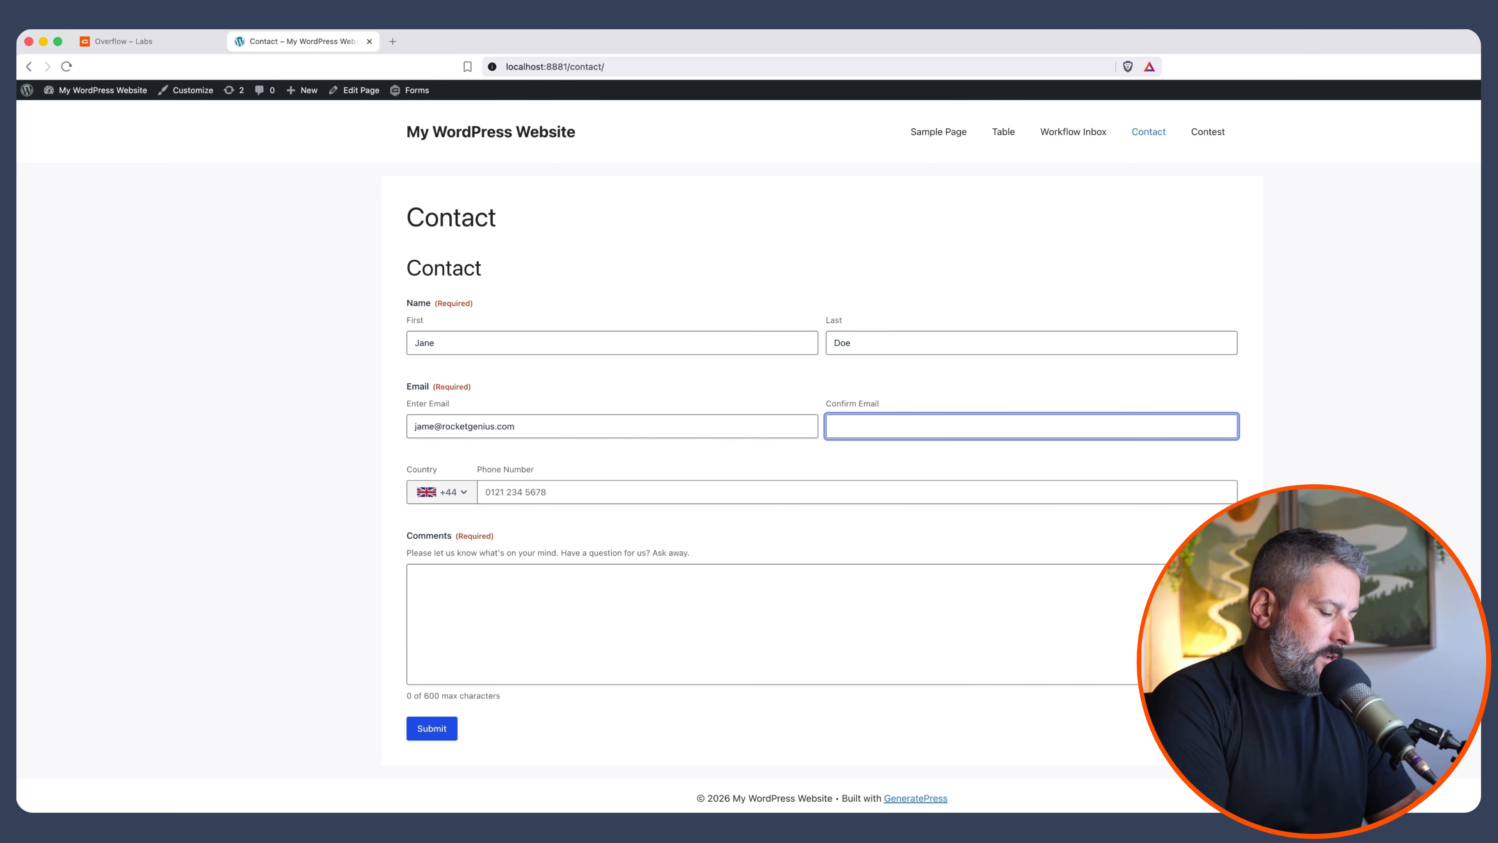
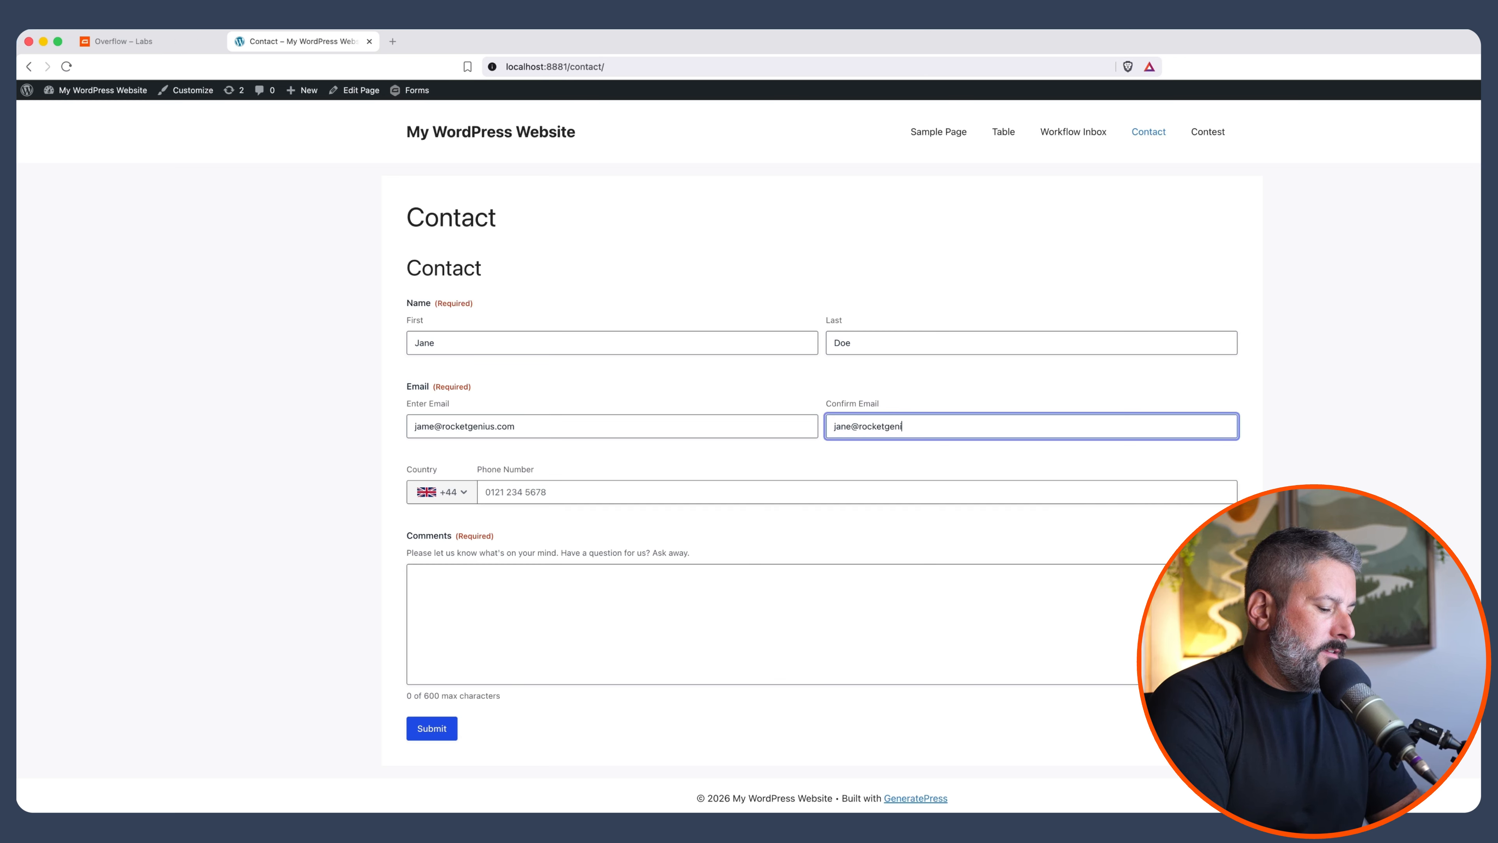
key(Tab)
key(Tab)
key(Tab)
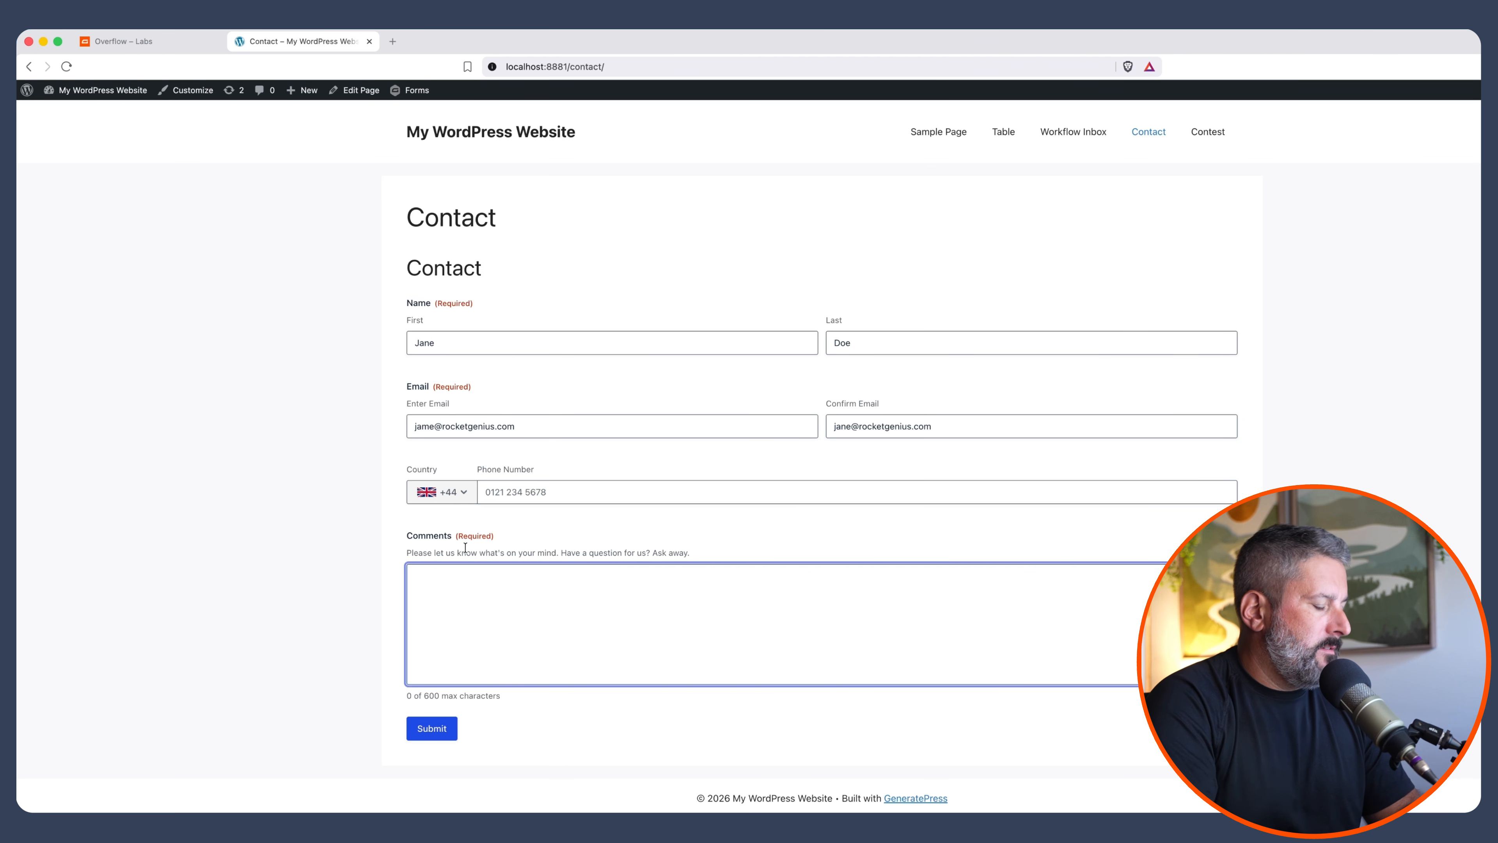
text(test for jane)
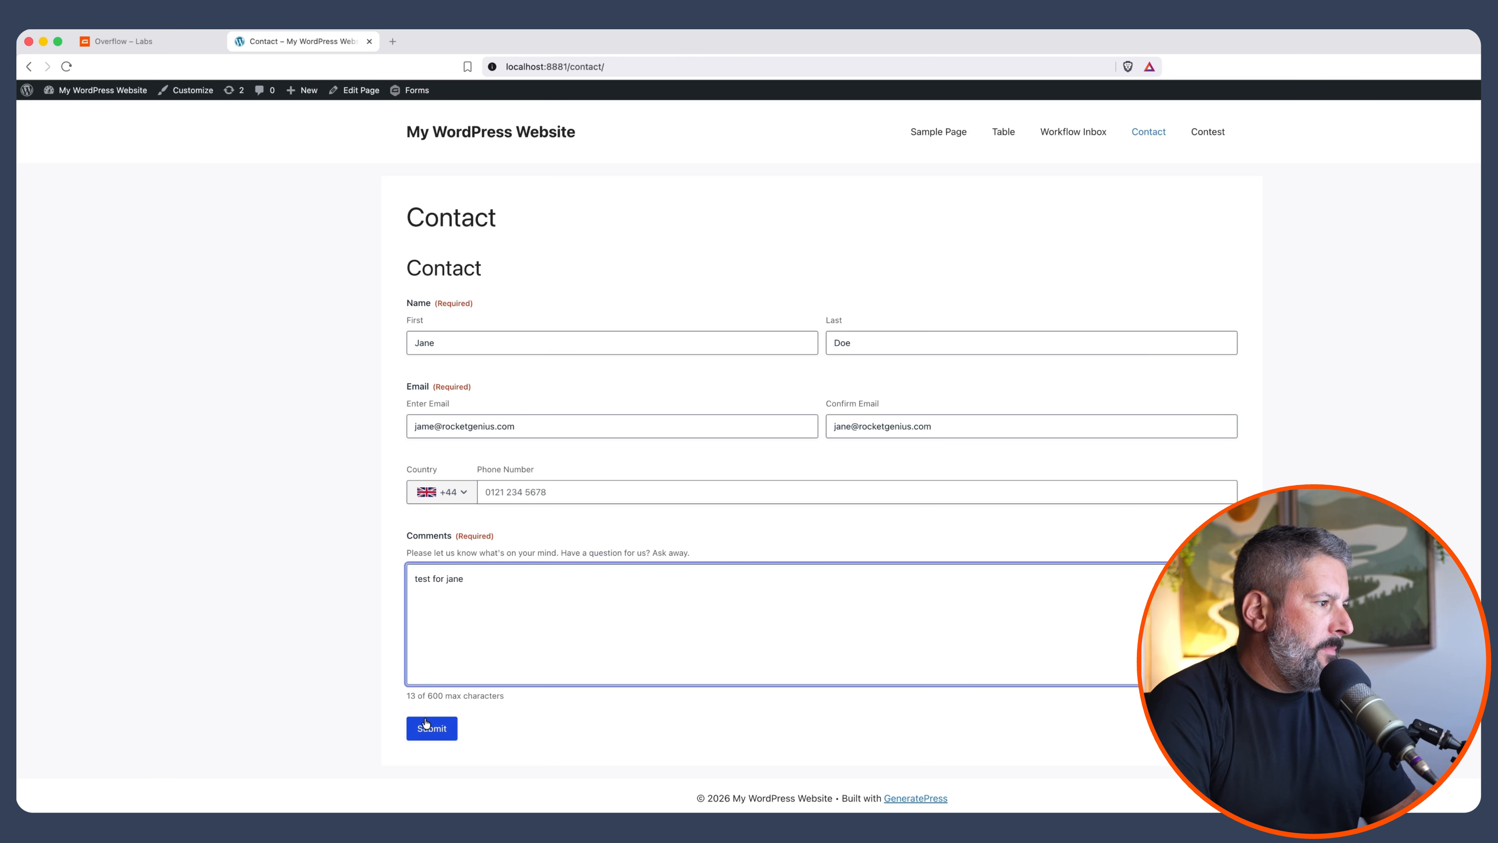
click(427, 725)
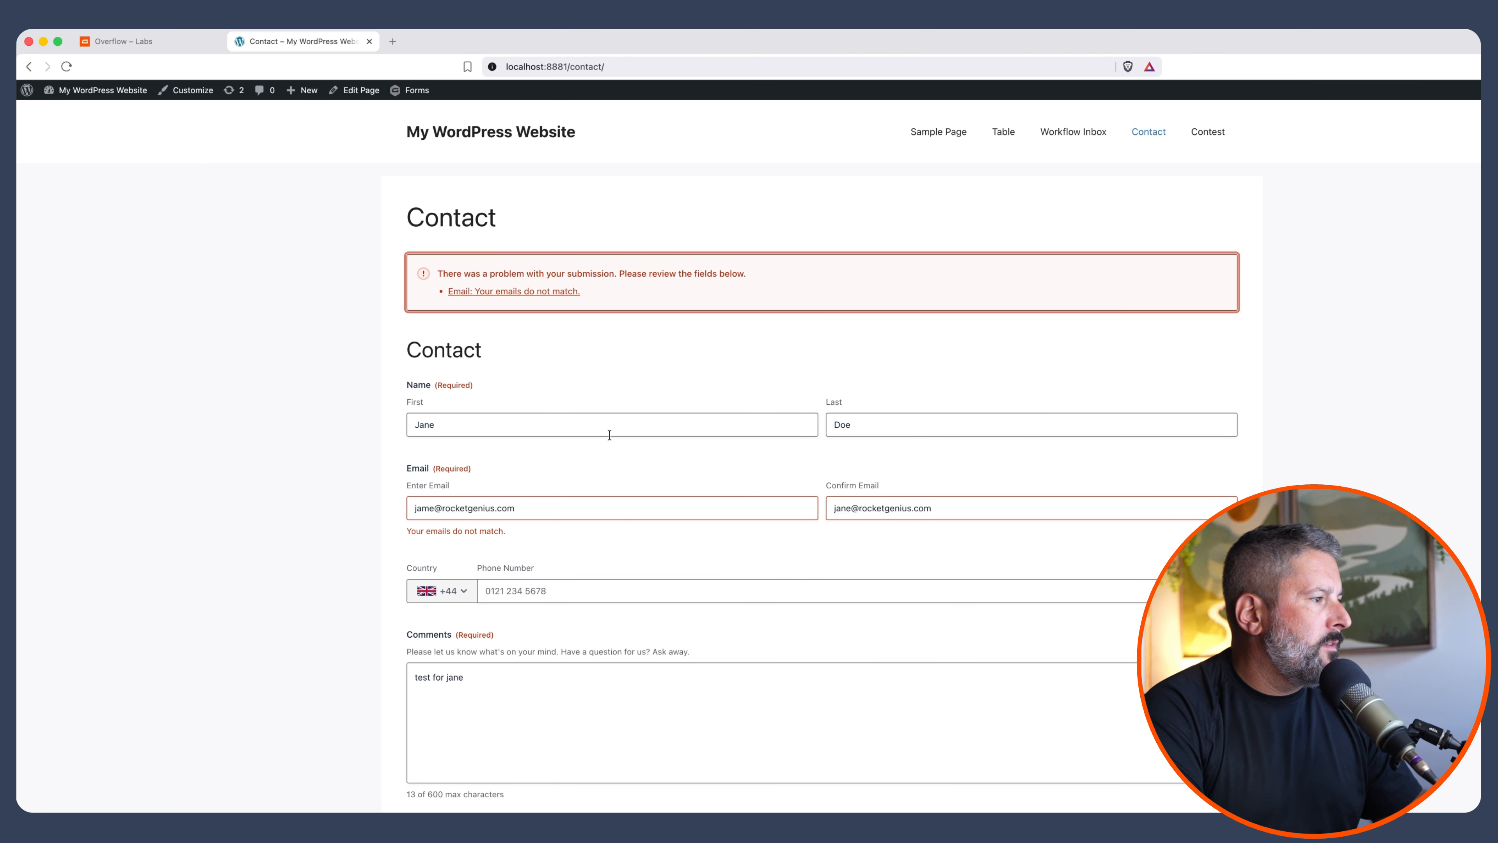
Correct the mismatched email and resubmit, receiving the capacity-reached overflow message
click(634, 506)
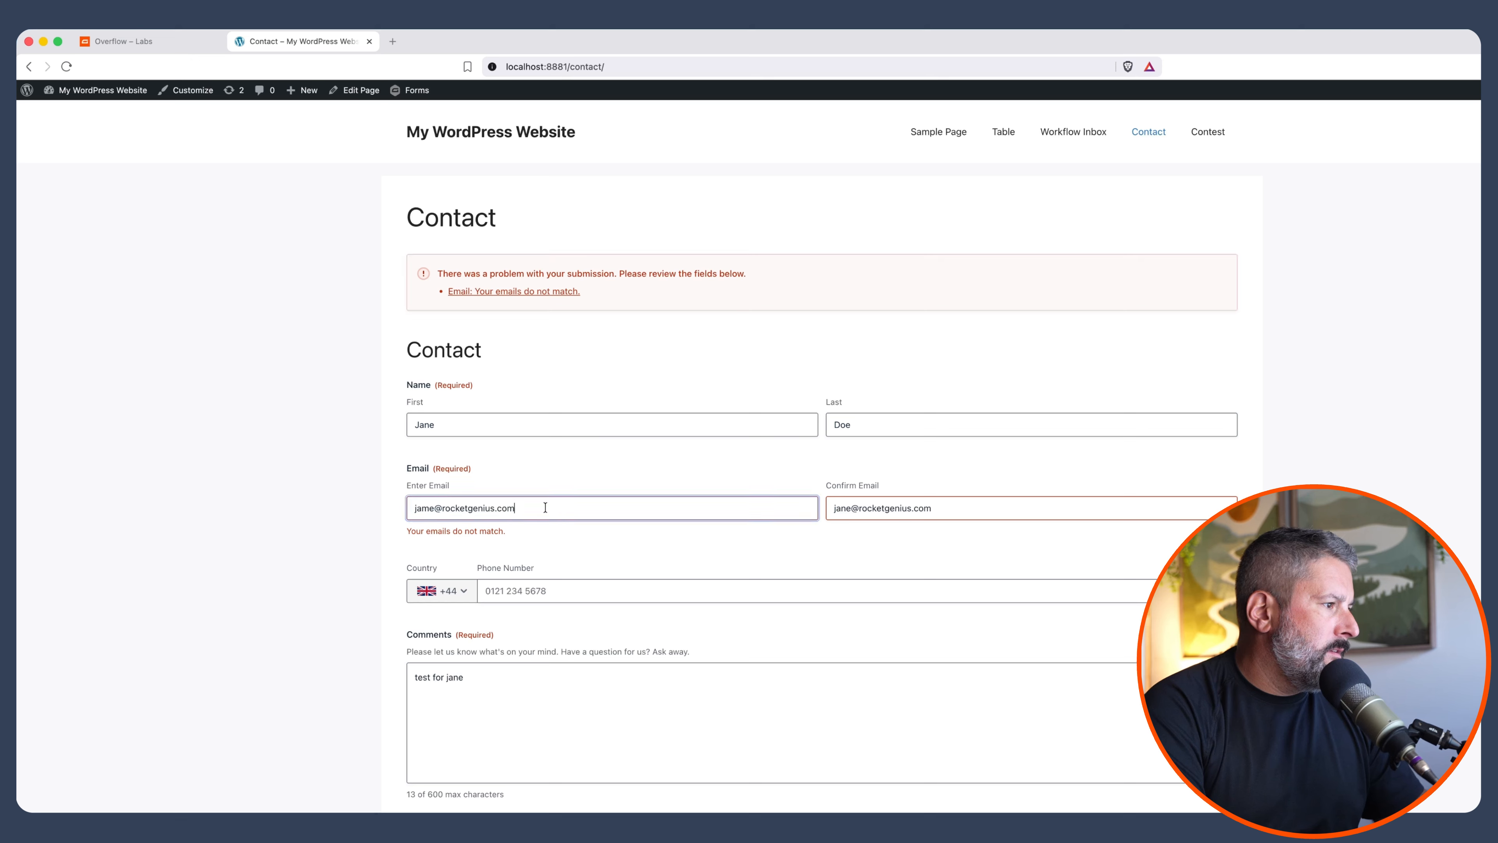
click(951, 511)
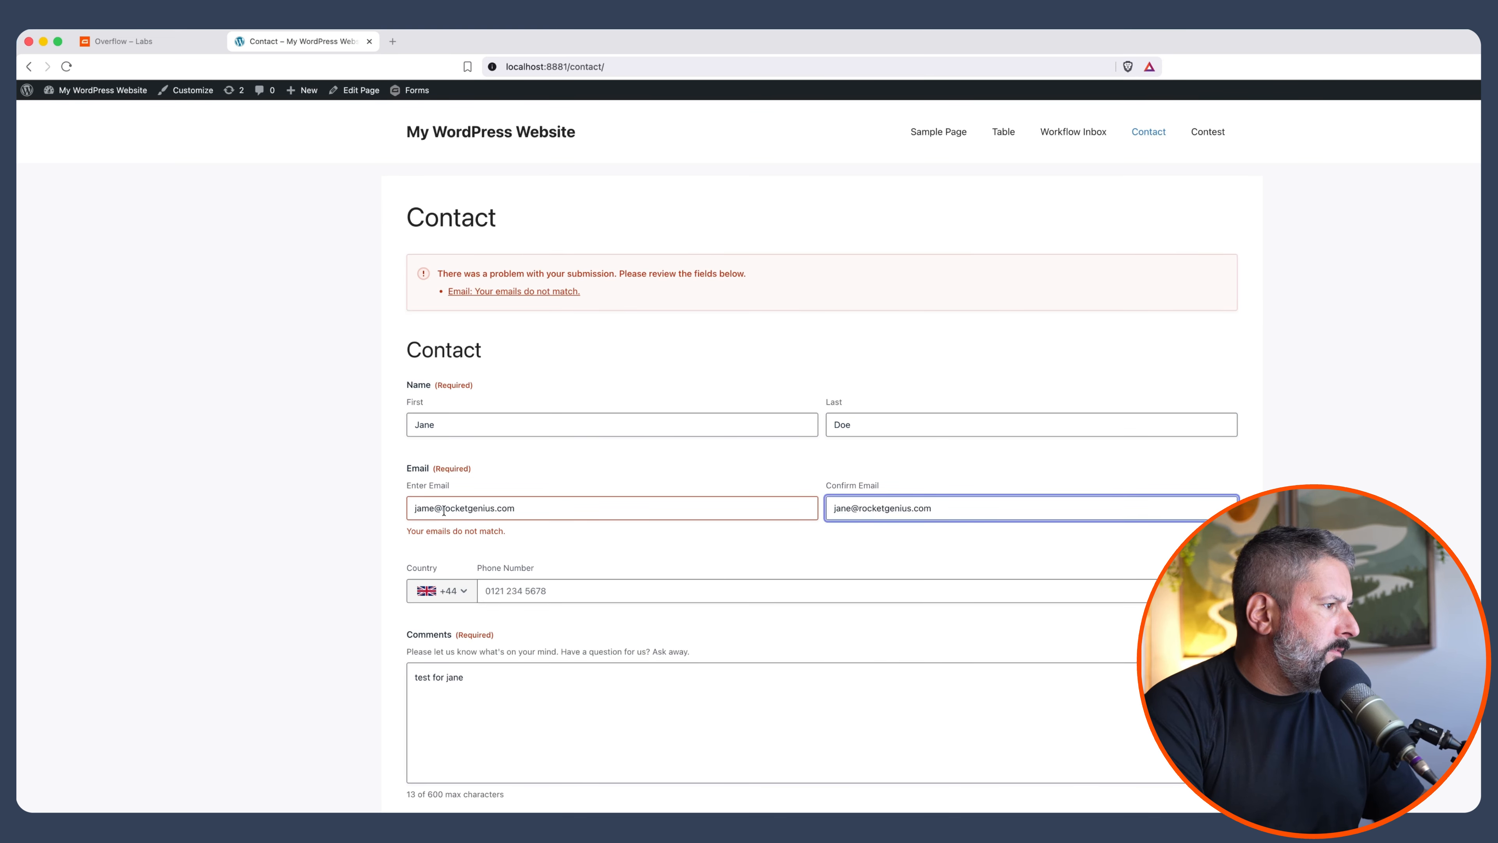
click(425, 508)
text(e)
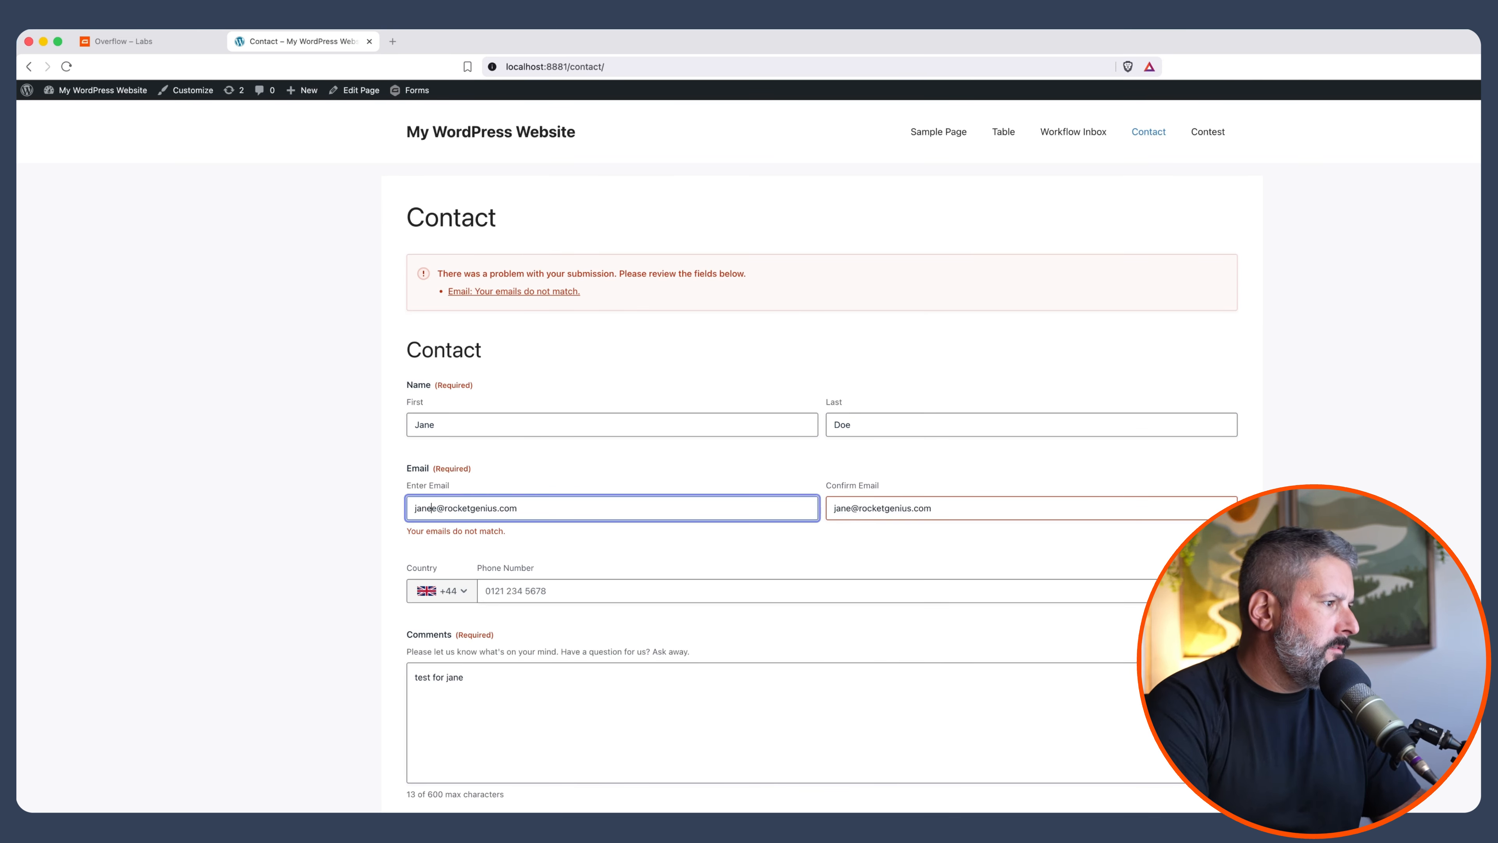
key(BackSpace)
key(Return)
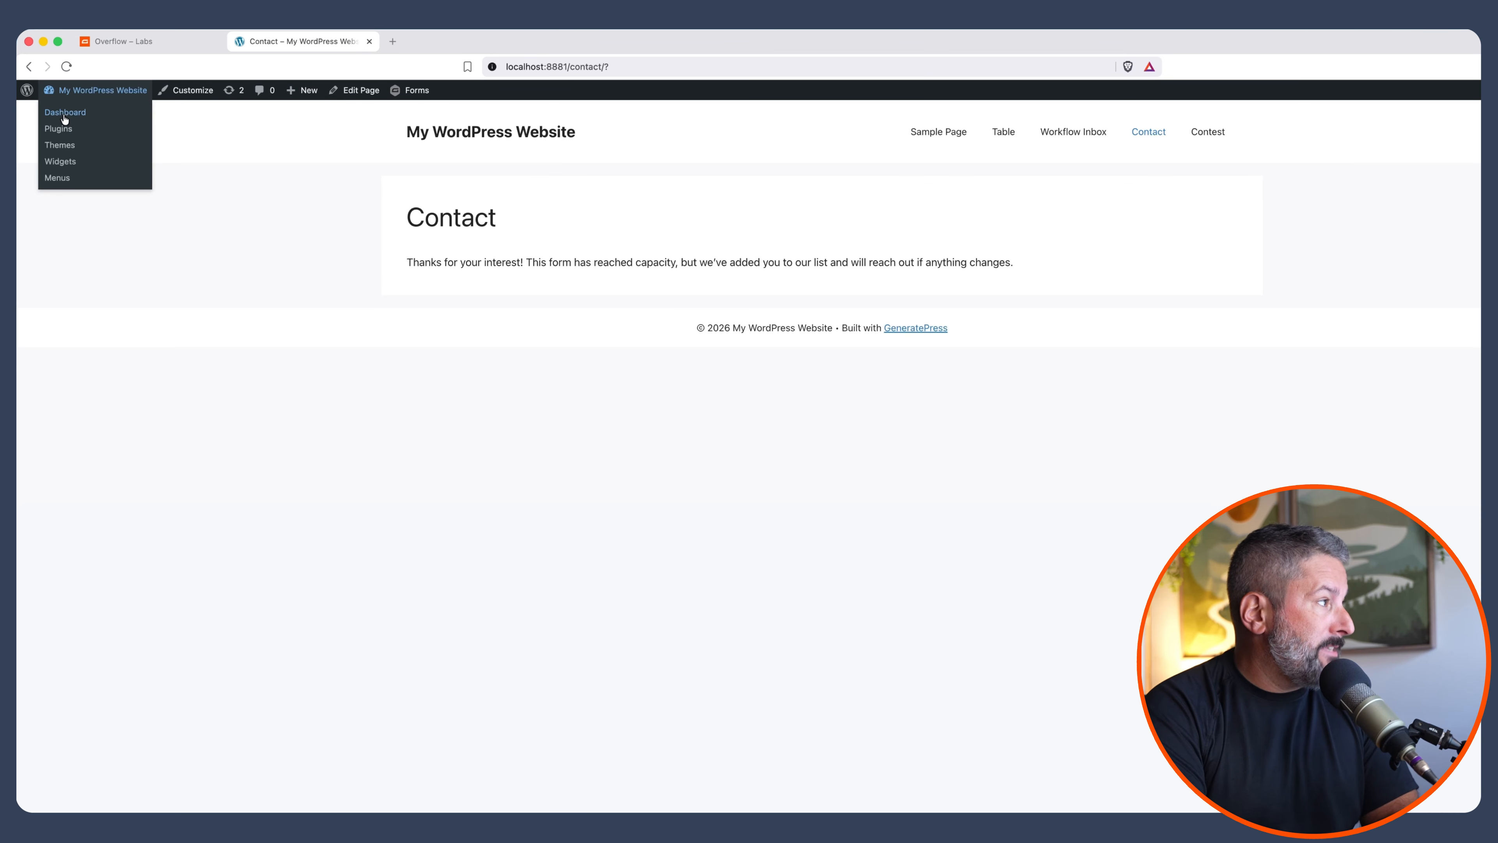
click(65, 115)
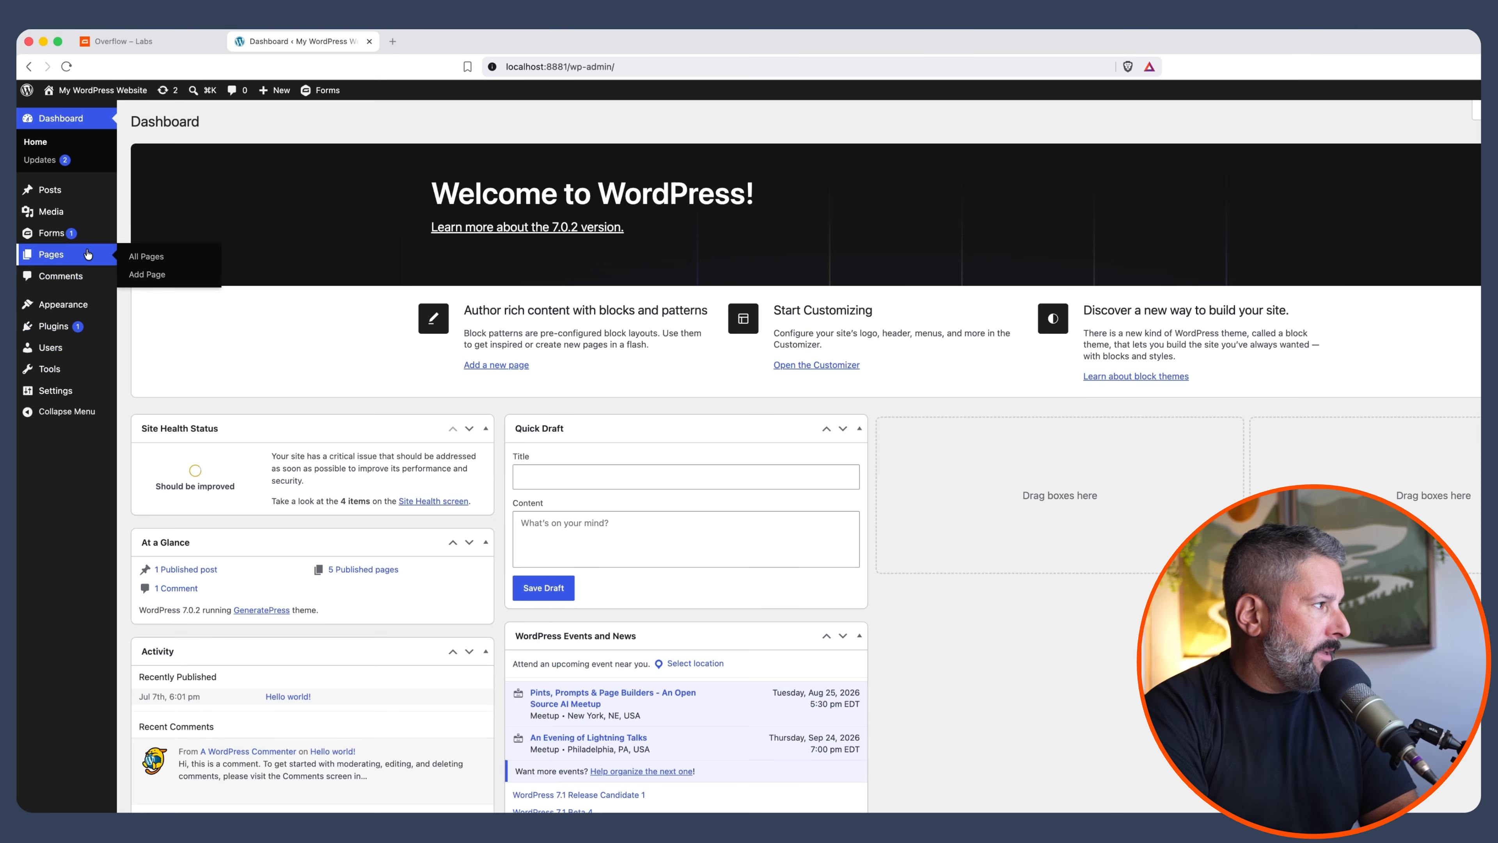
Check the Contact entries: one under Confirmed and one under Overflow List
mouse_move(115, 238)
click(166, 236)
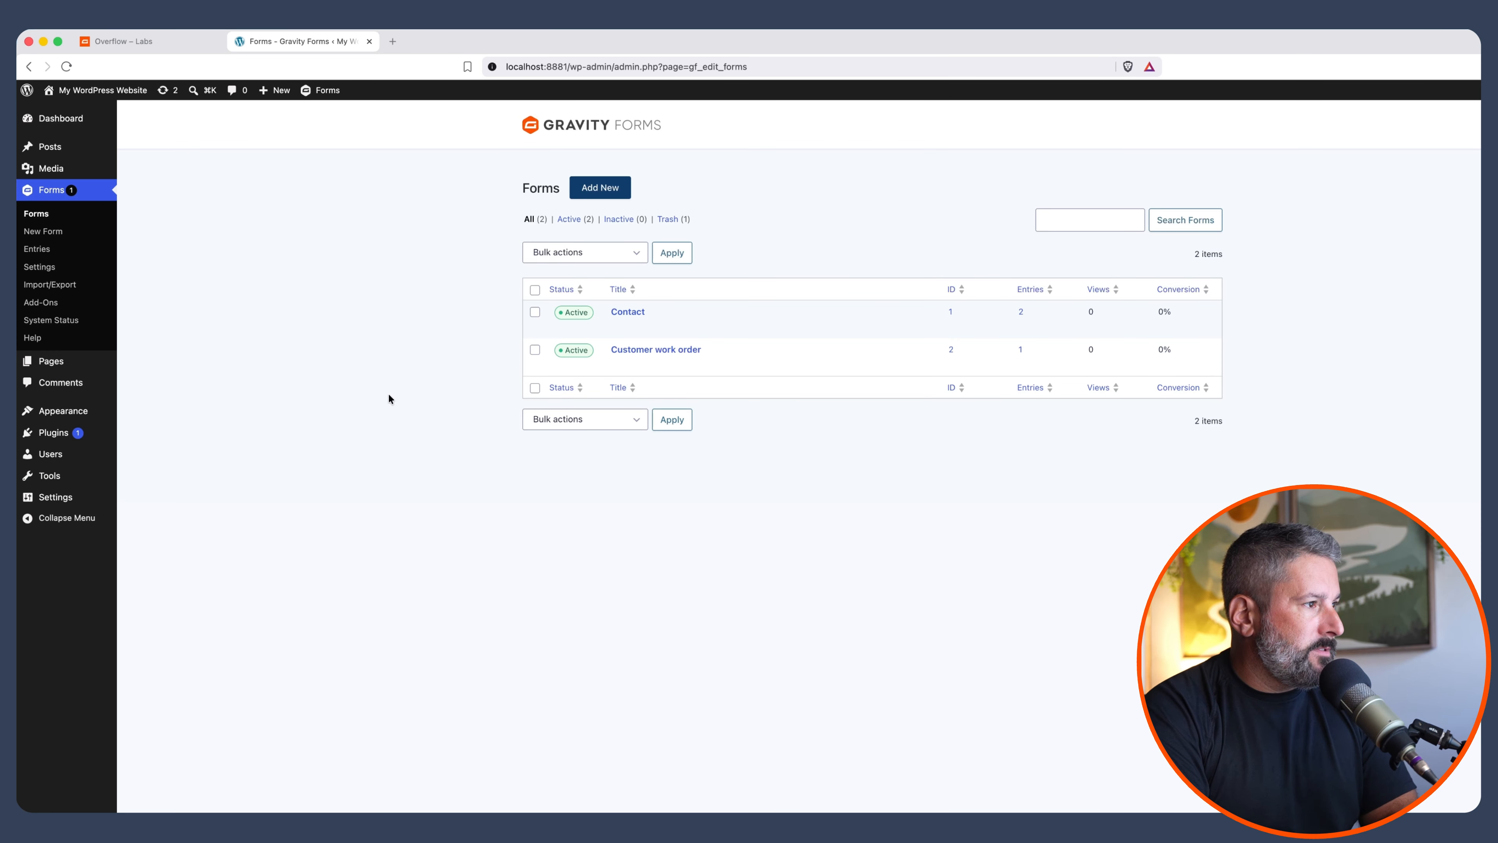
click(683, 327)
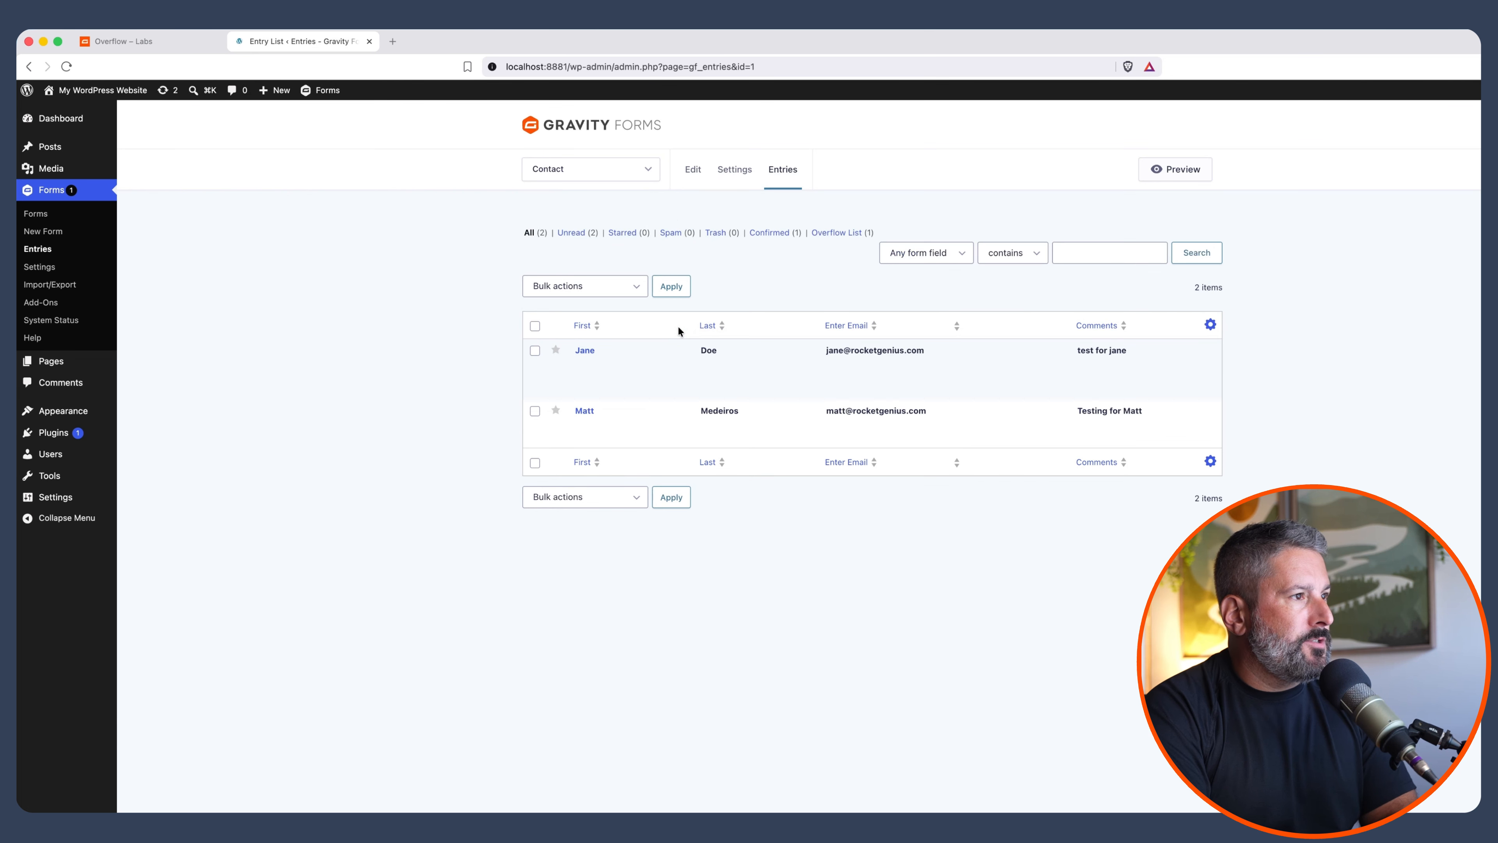
click(779, 236)
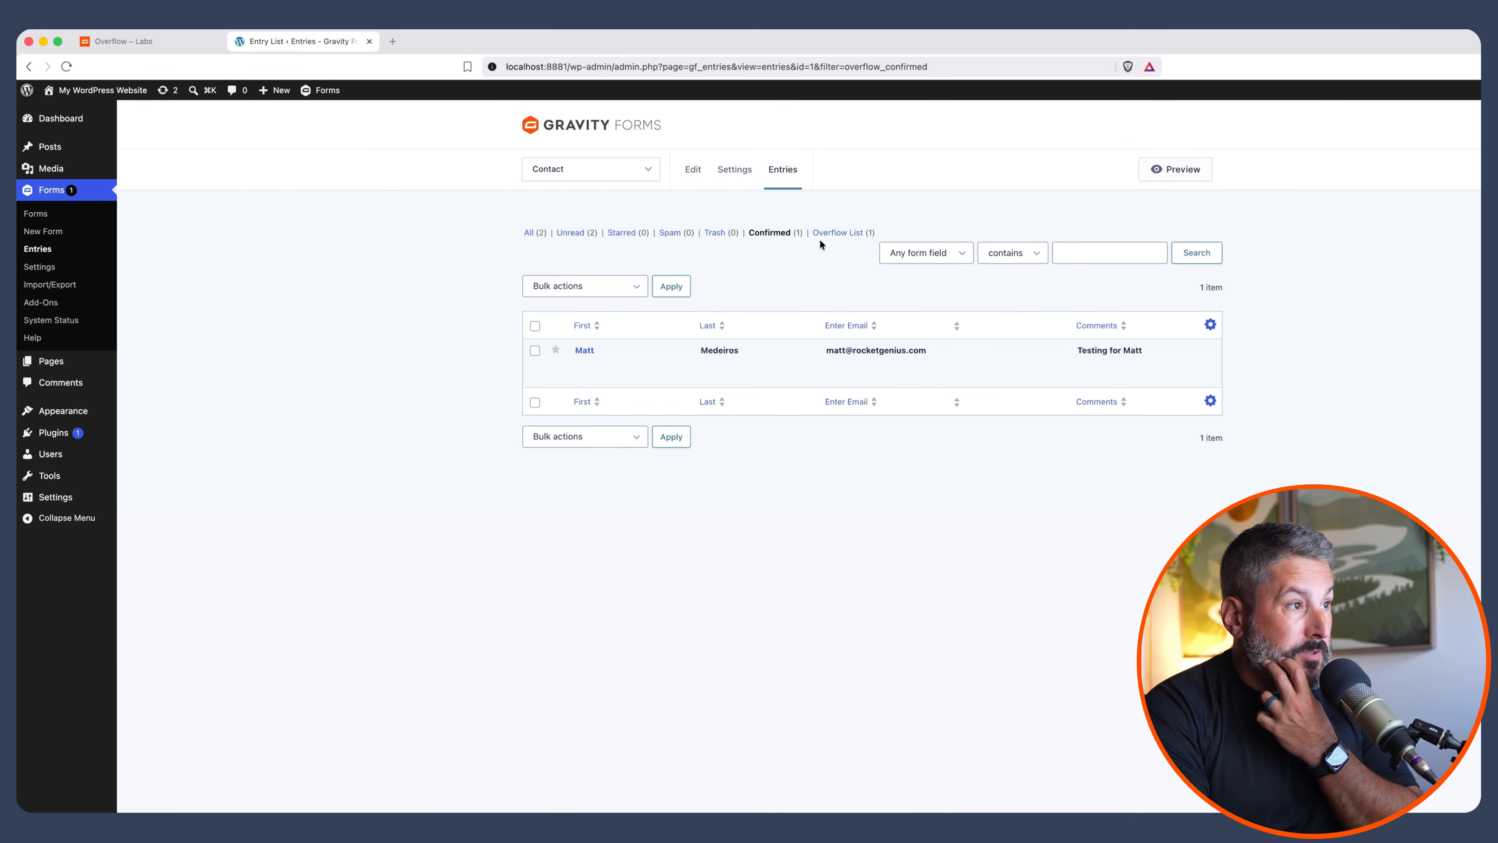
click(836, 233)
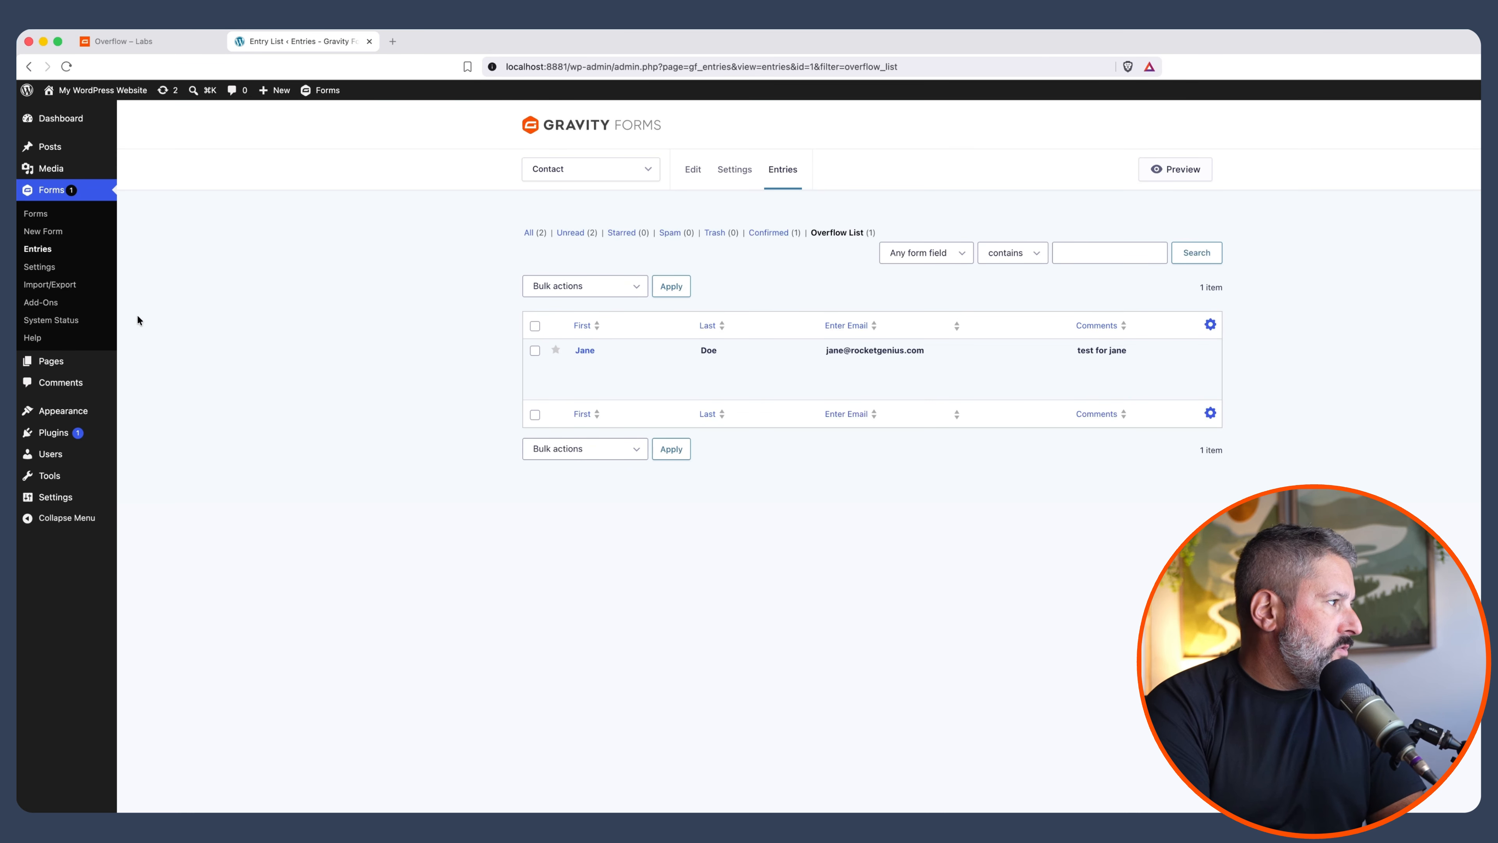
click(79, 283)
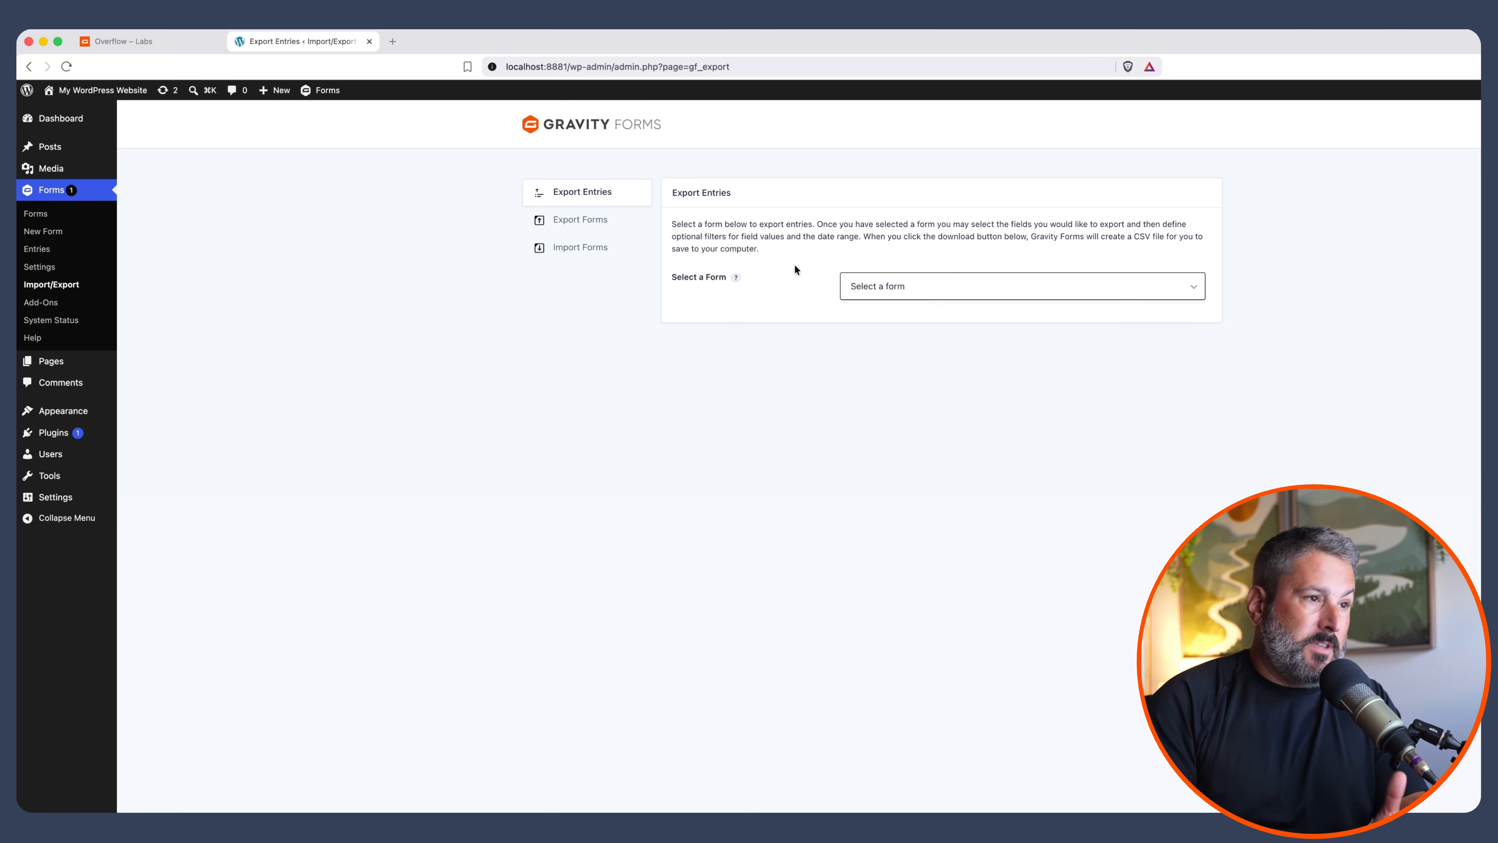
Choose Contact for export and select Name (First), Name (Last), Email, Overflow List and Overflow Position
click(896, 287)
click(931, 296)
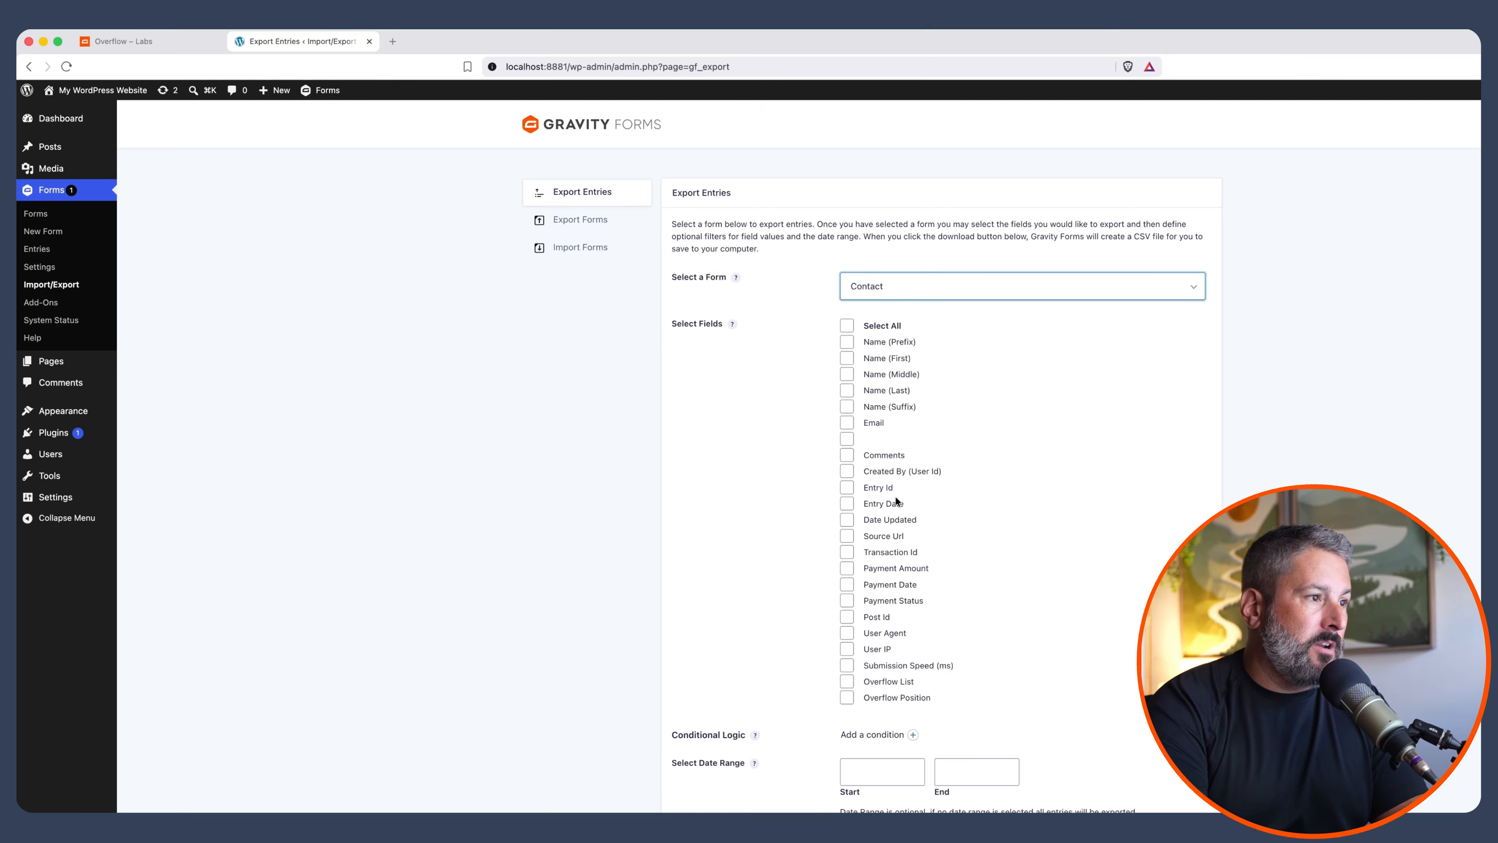
click(875, 358)
click(873, 390)
click(865, 426)
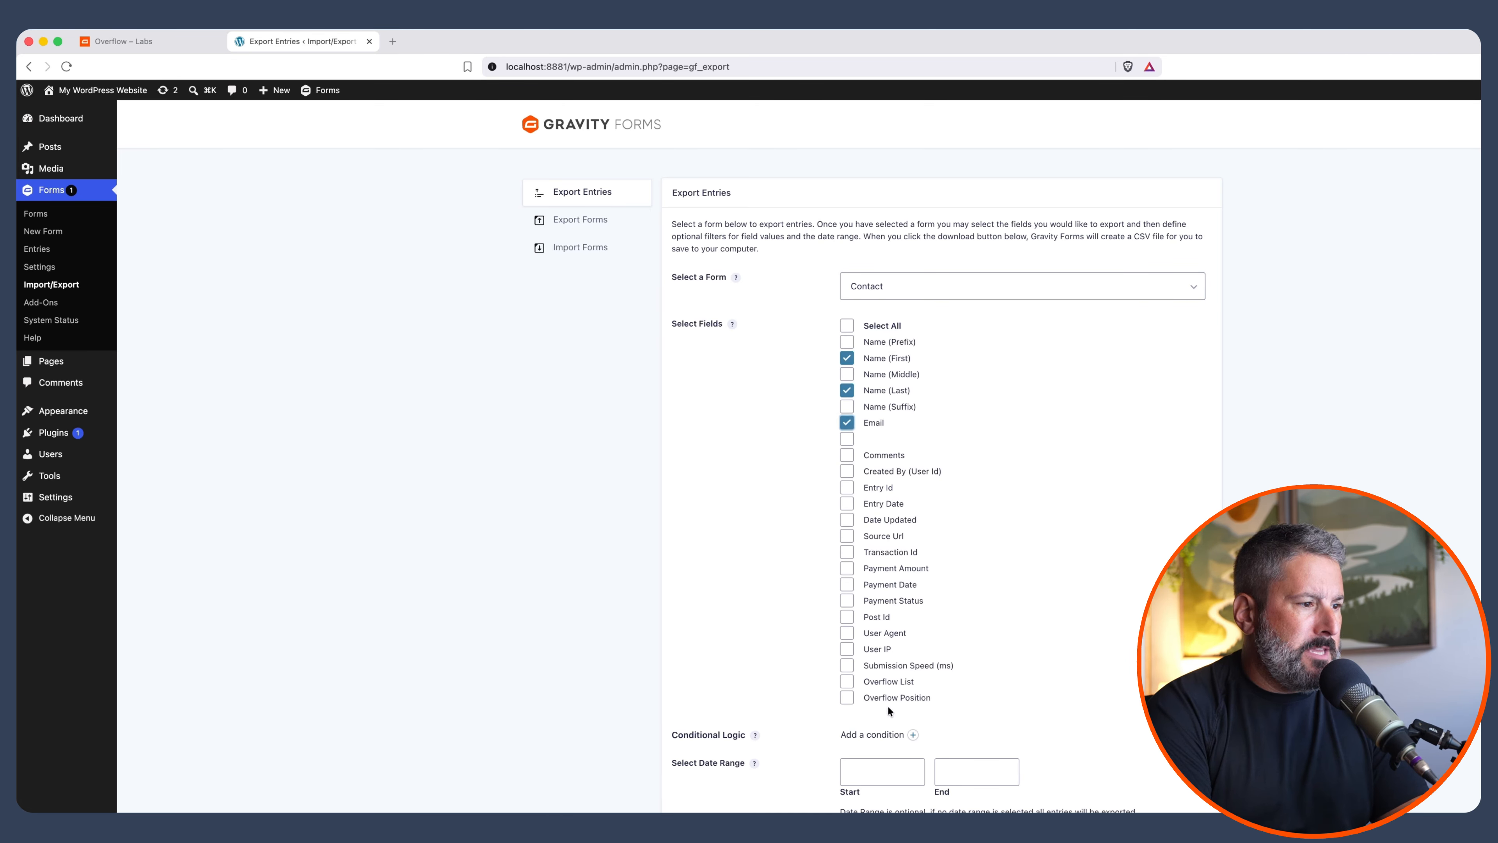
click(893, 681)
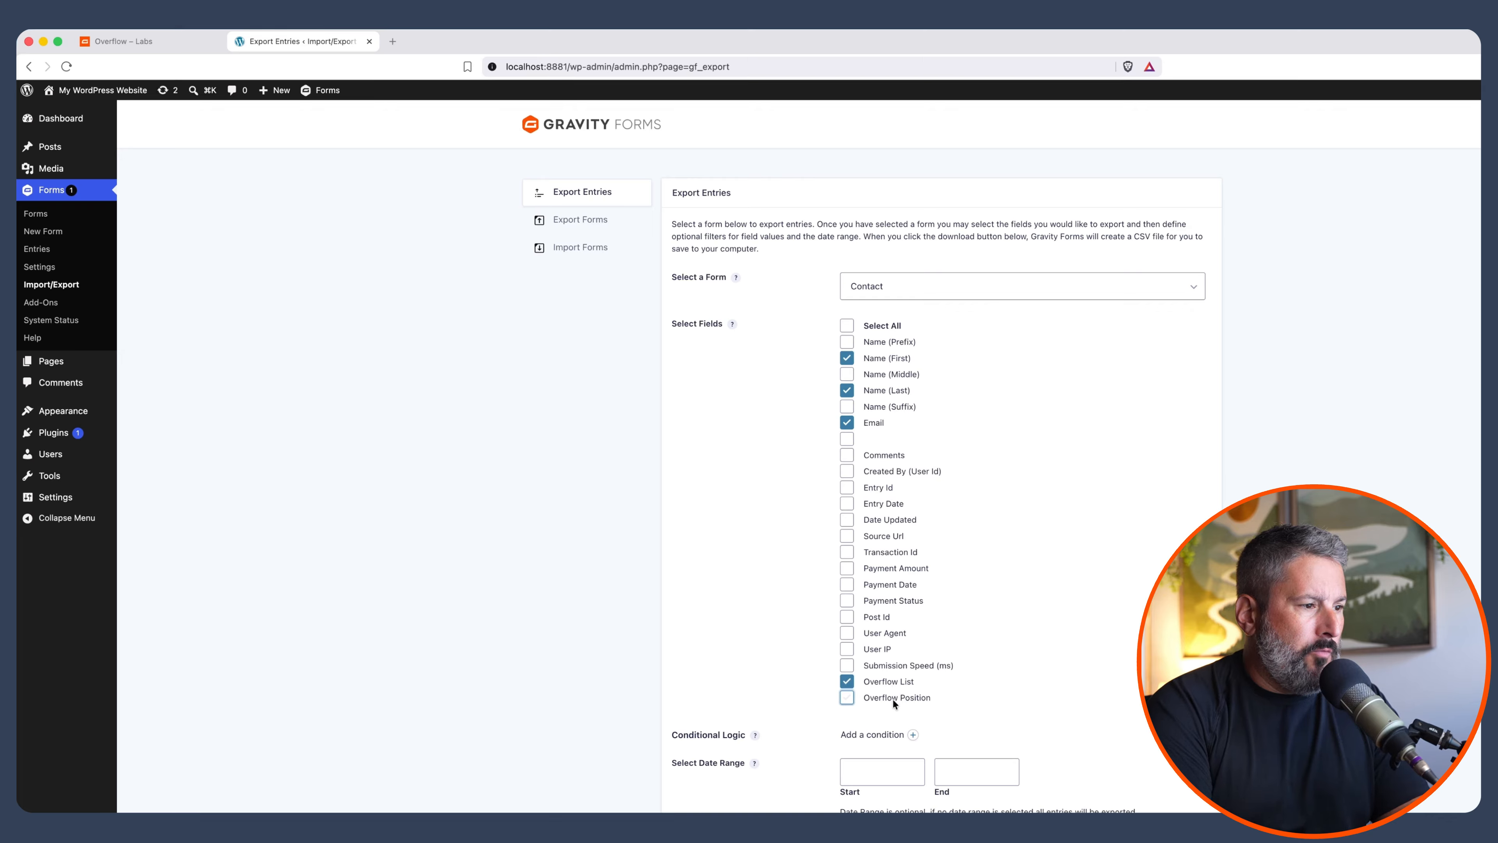
click(892, 699)
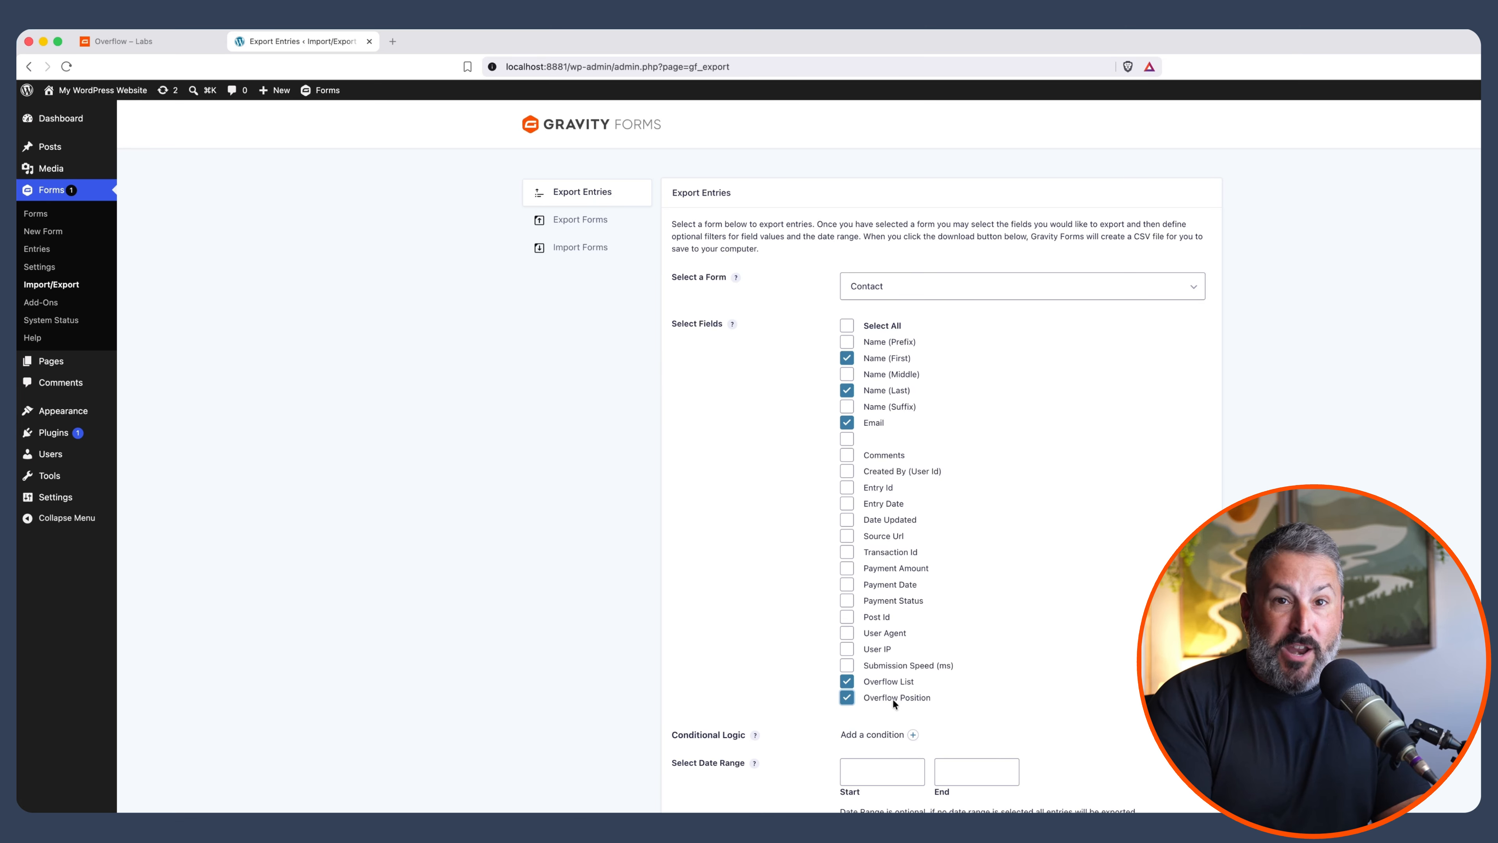
Trash the confirmed Contact entry and reload to verify the overflow entry moved to Confirmed
click(61, 219)
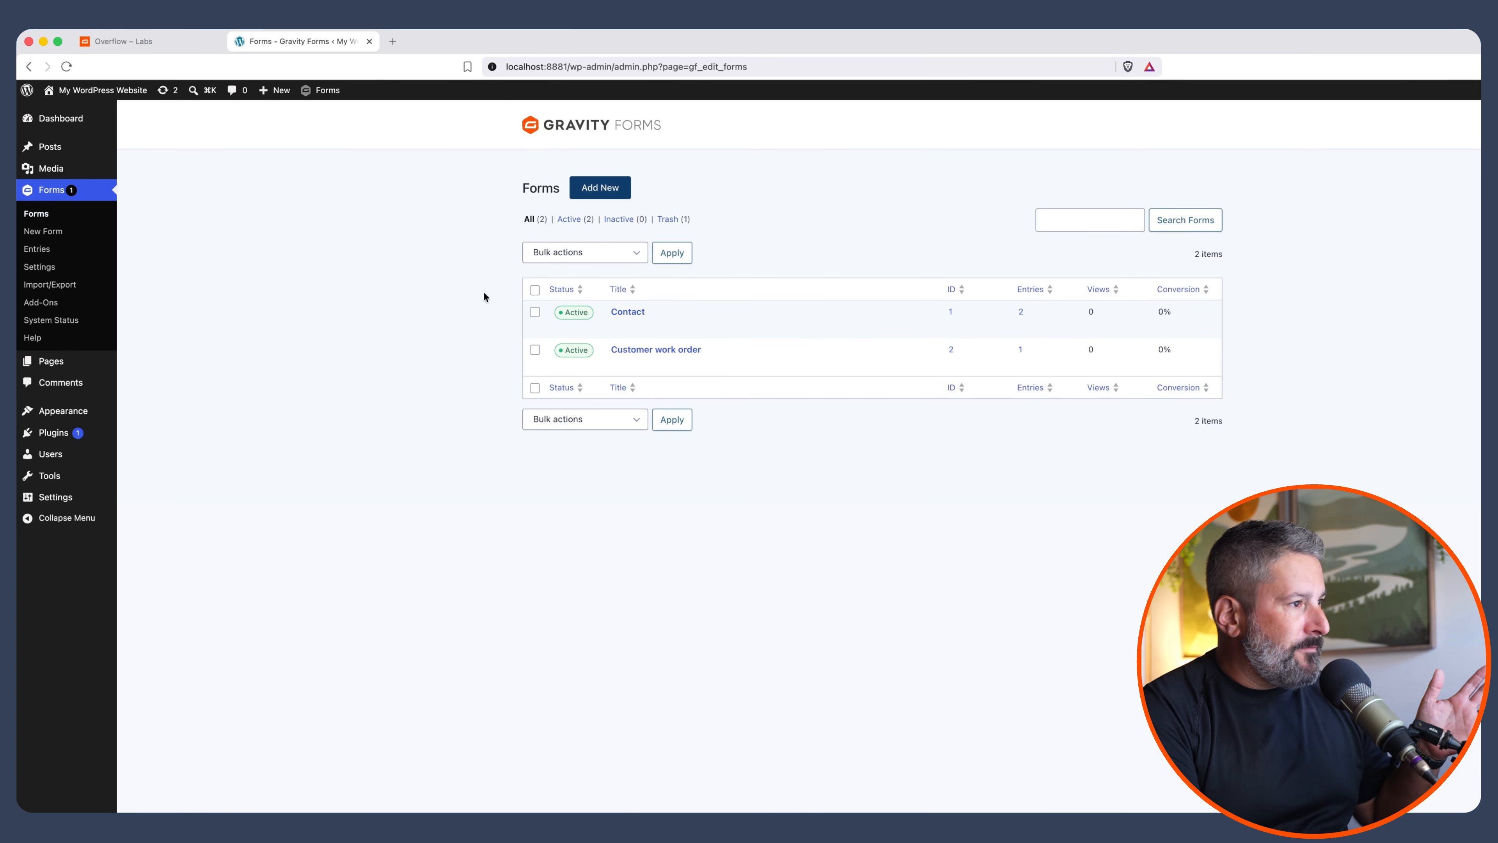
click(683, 327)
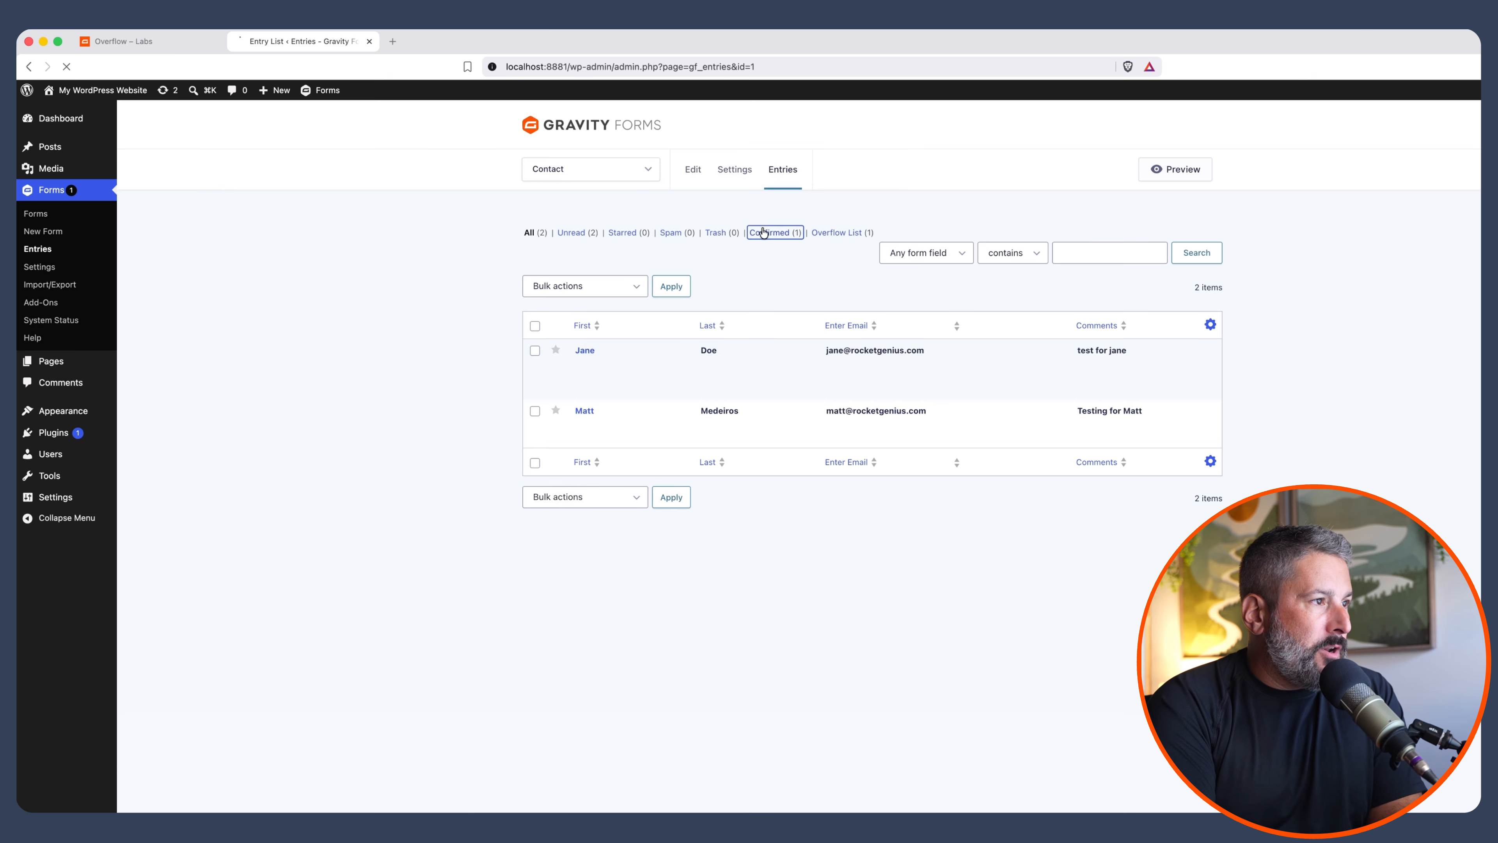
click(766, 232)
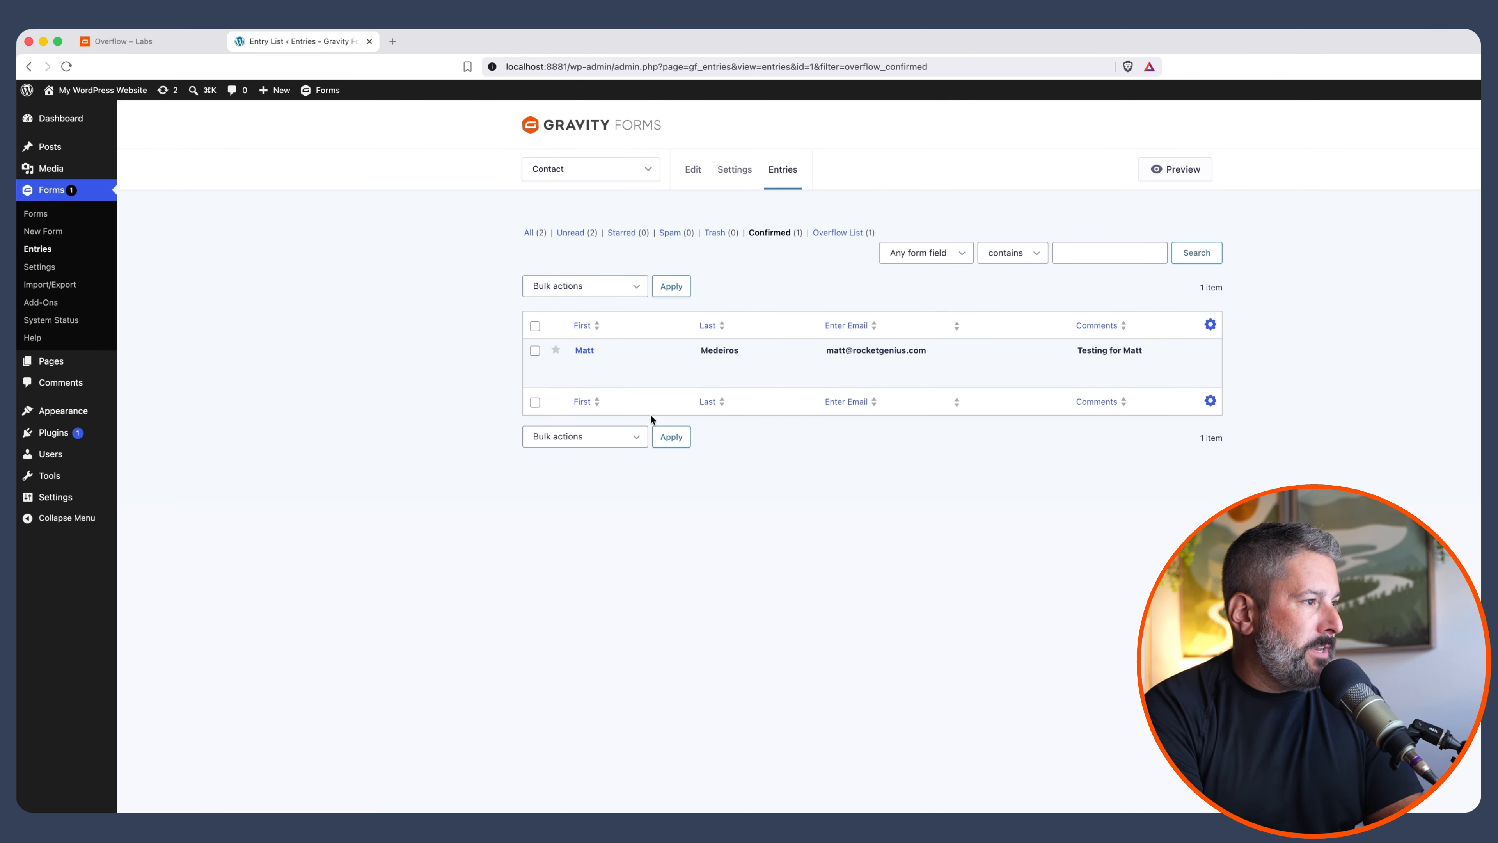
click(649, 379)
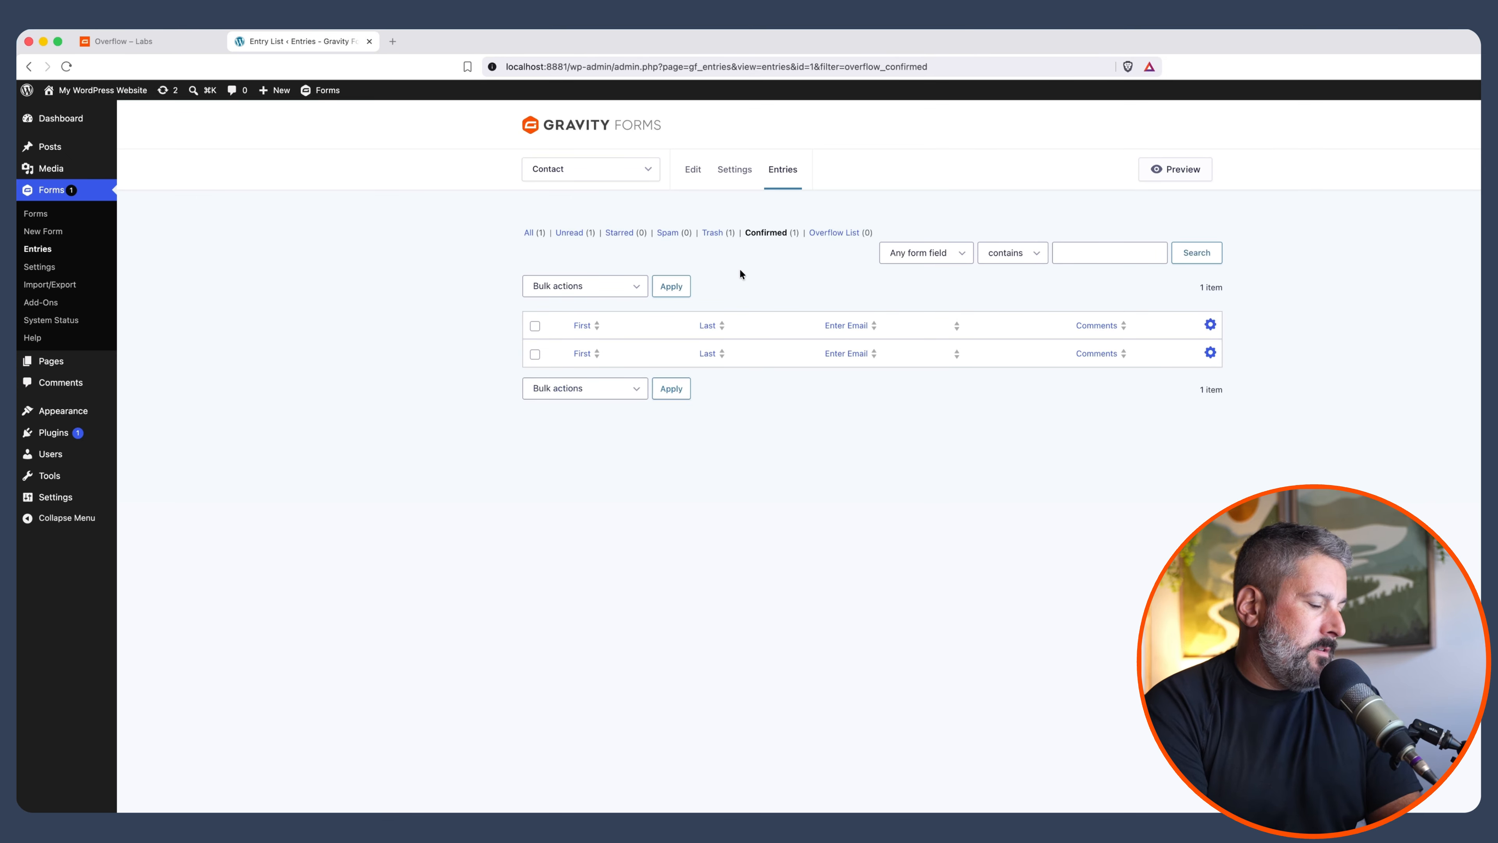
key(super+r)
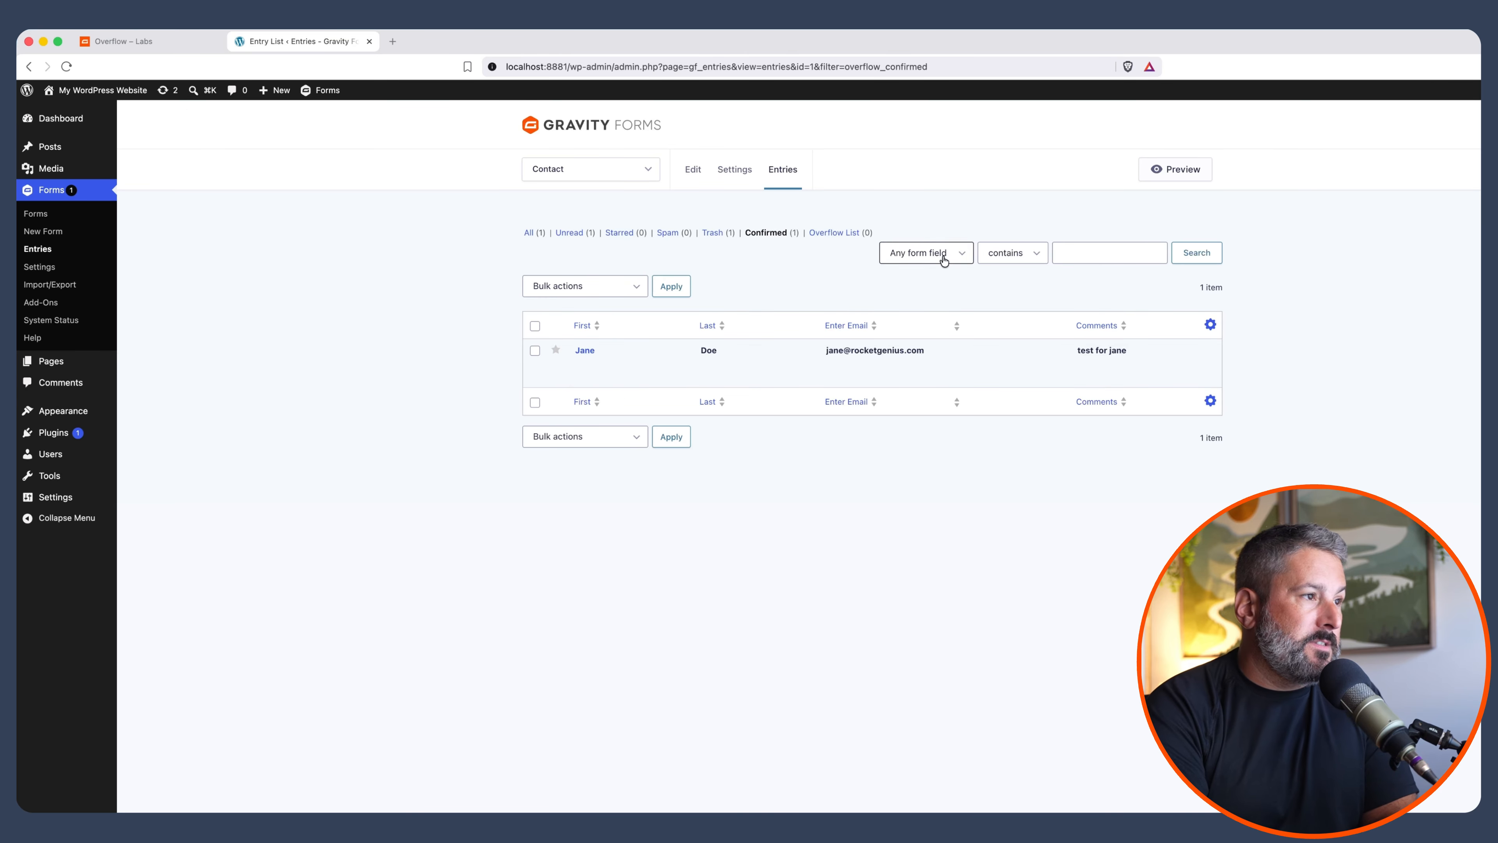
click(844, 233)
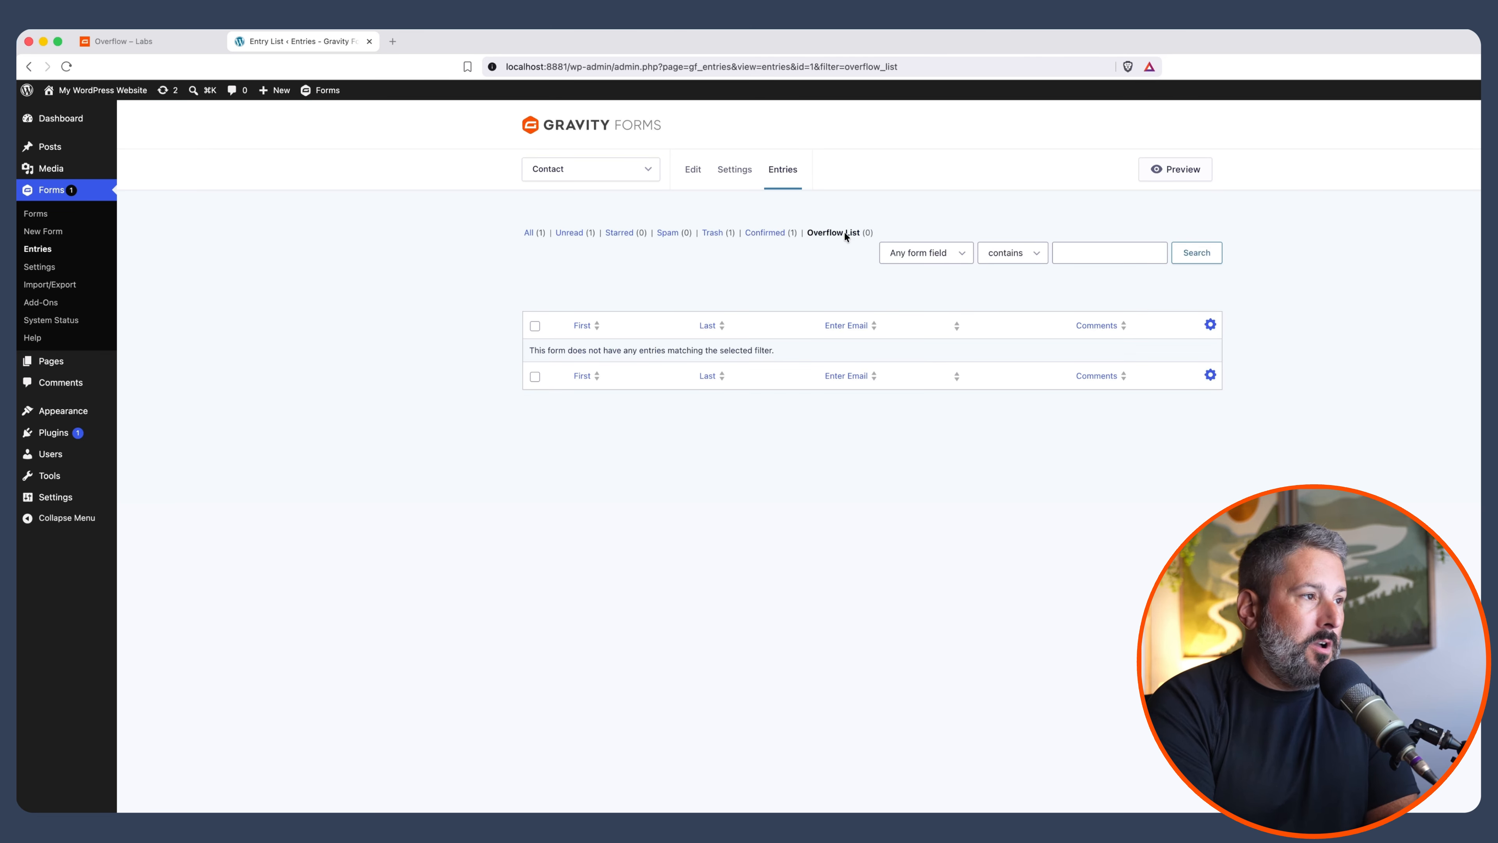
click(769, 232)
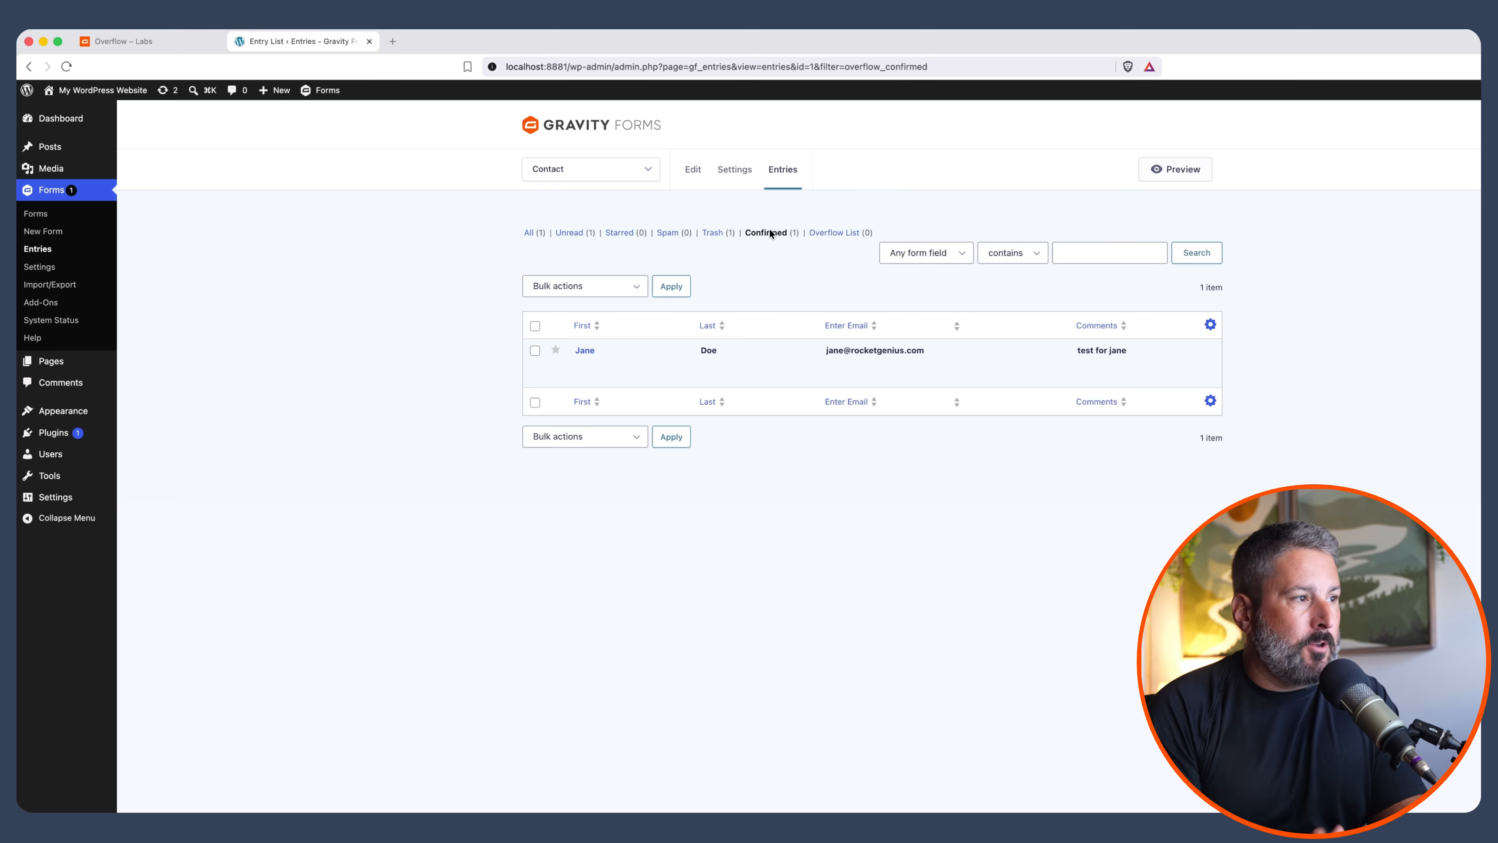
click(124, 41)
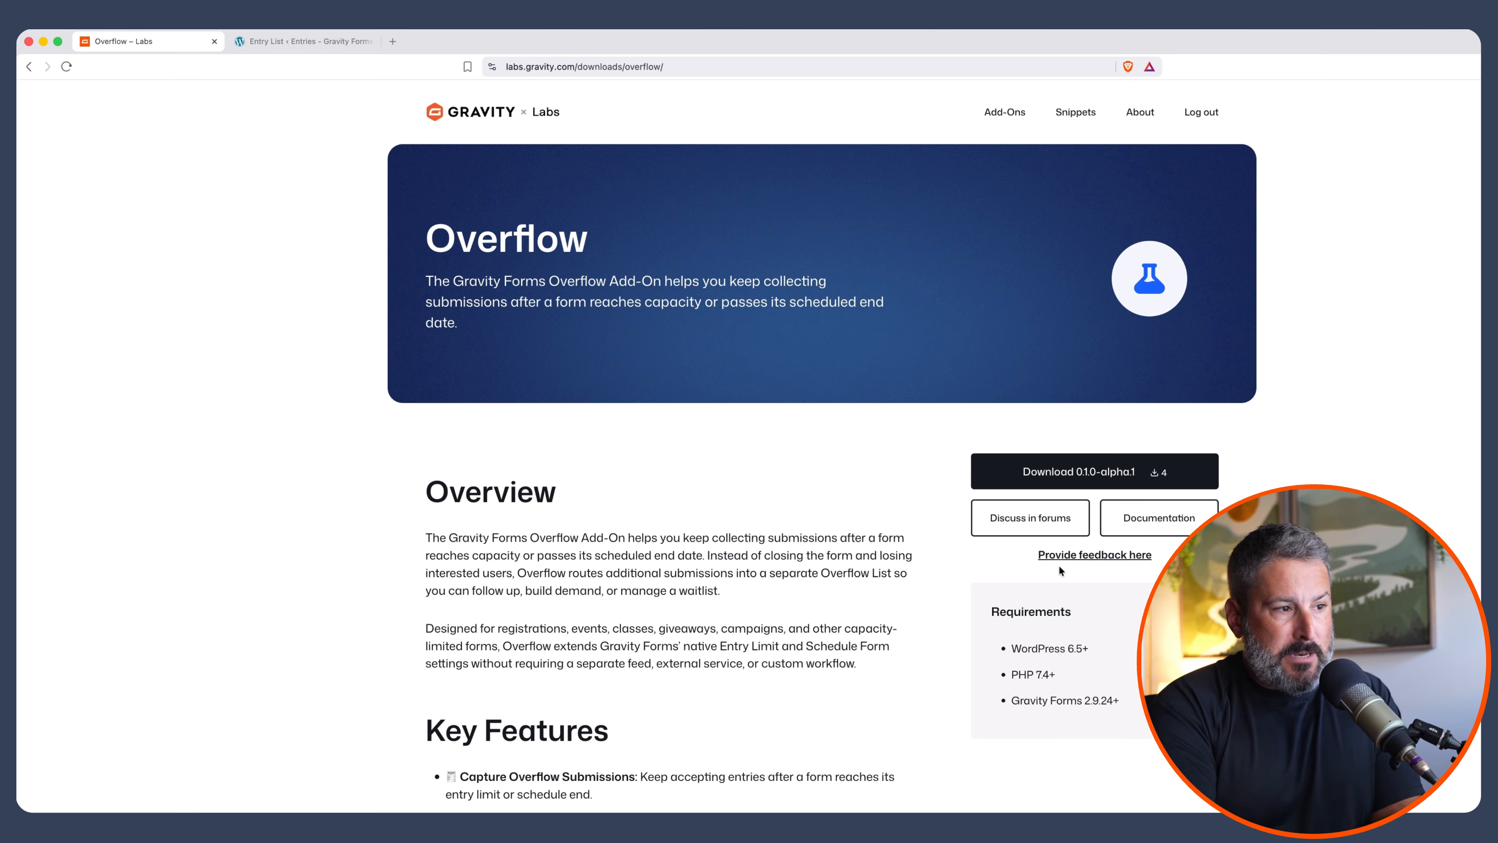
Follow the 'Provide feedback here' link on the Gravity Labs Overflow add-on page
click(1081, 559)
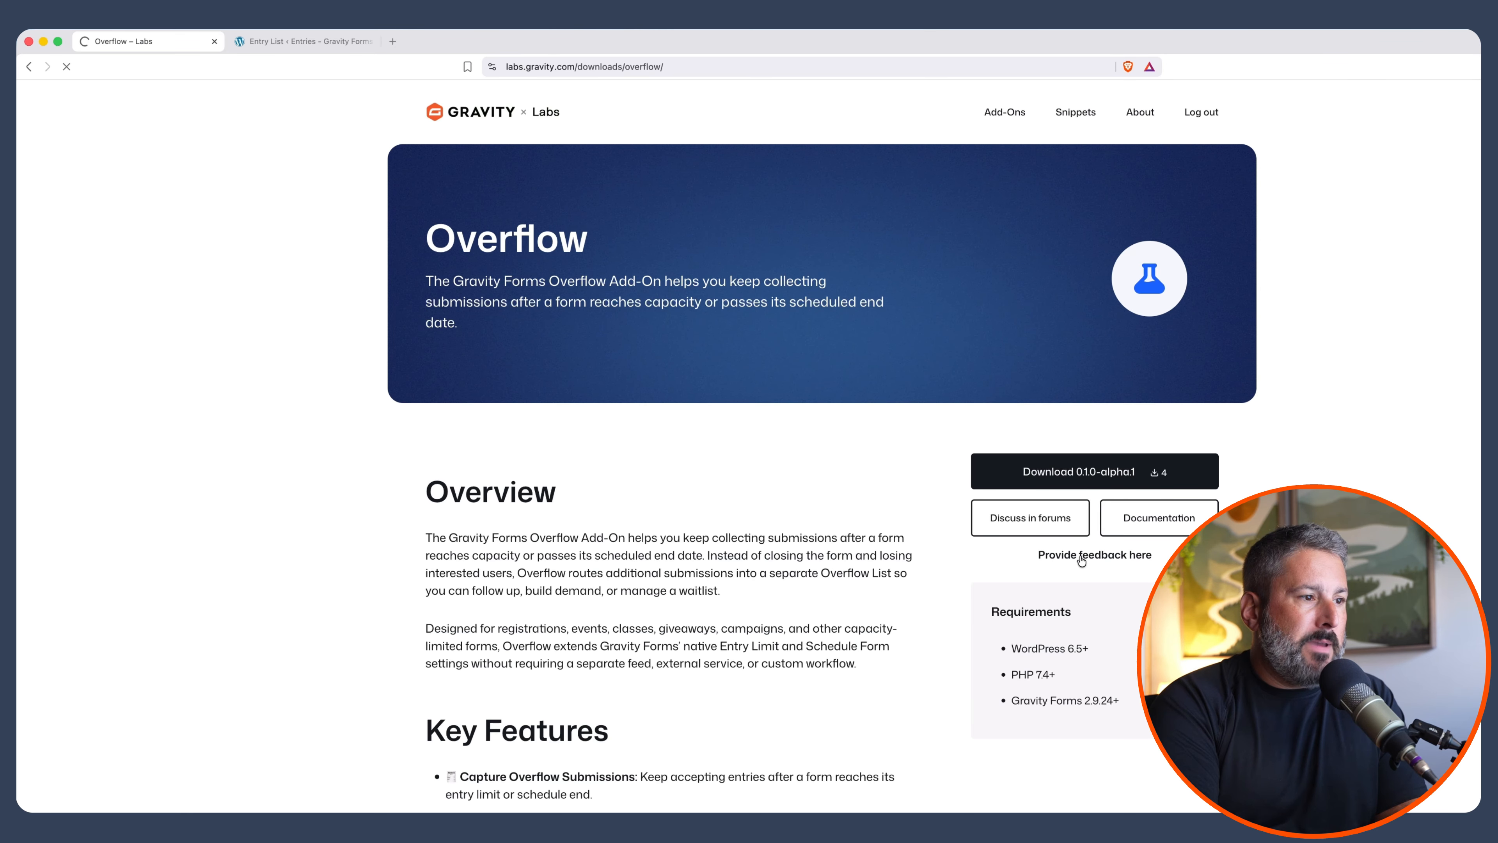